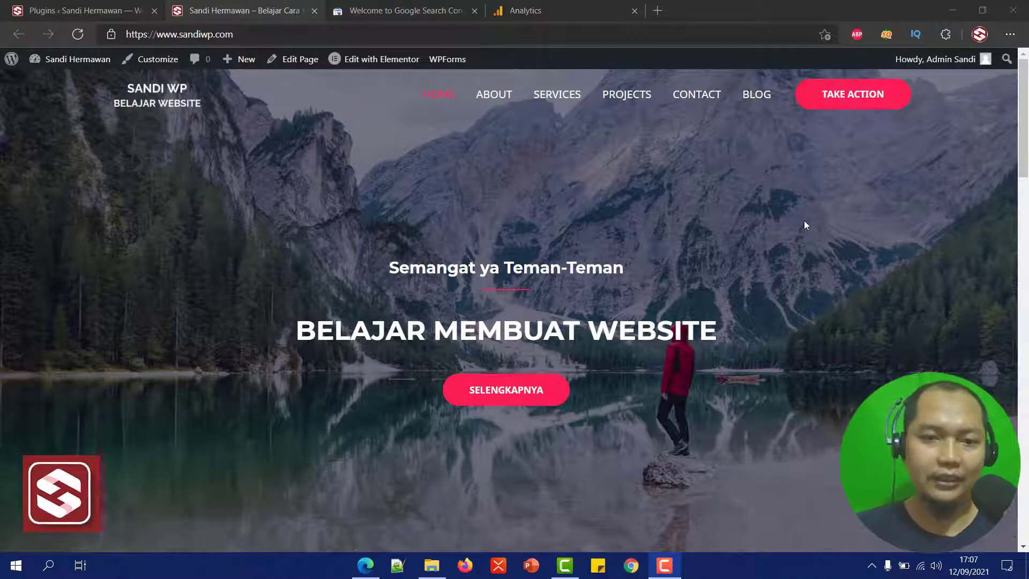
# Step: Look over the website's home page from the hero banner down to the BLOGPOST section and the footer
pyautogui.click(563, 186)
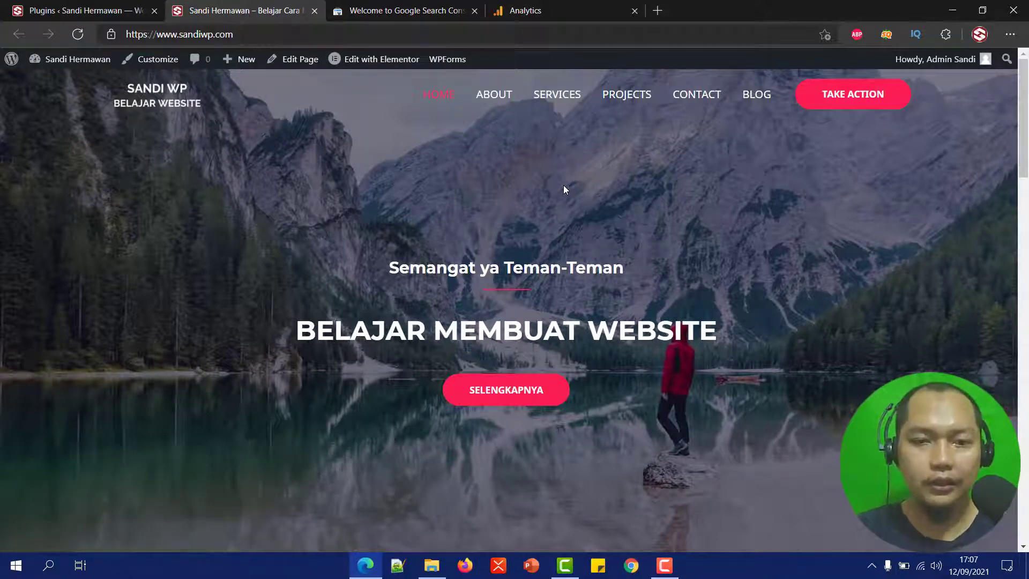
pyautogui.scroll(-4, 564, 185)
pyautogui.scroll(4, 564, 184)
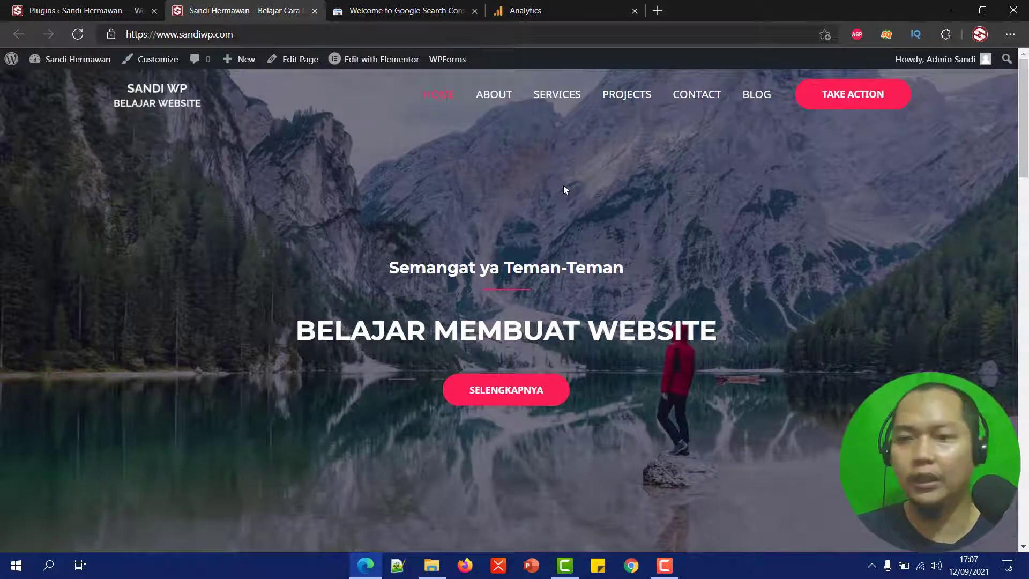
pyautogui.scroll(-4, 563, 188)
pyautogui.scroll(4, 562, 194)
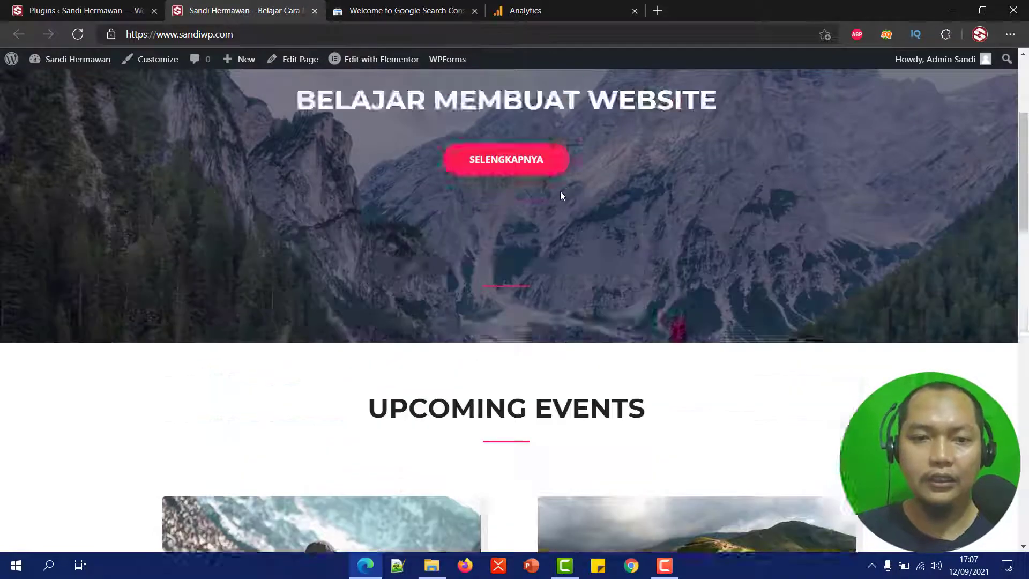
pyautogui.scroll(-15, 560, 192)
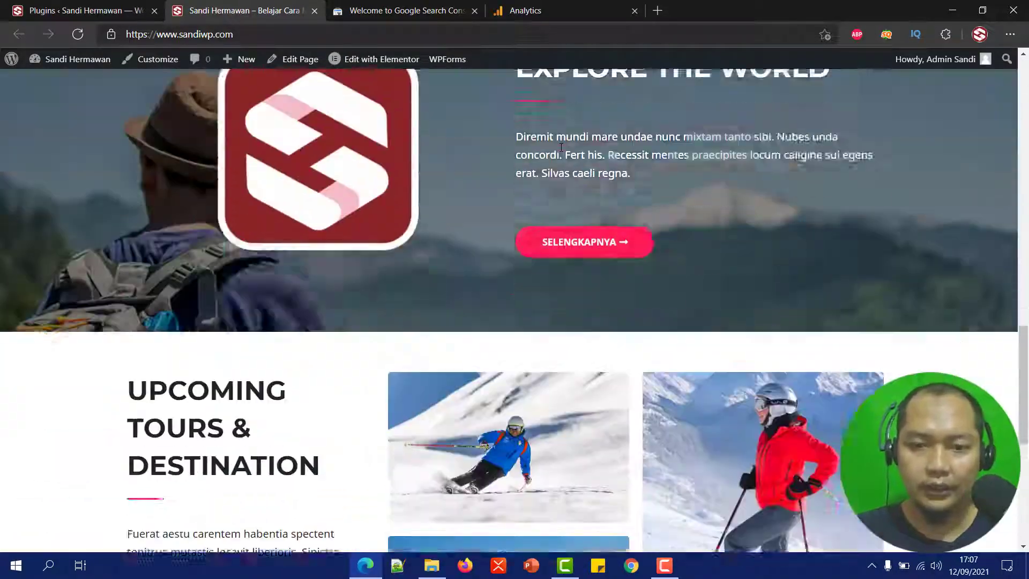
pyautogui.scroll(-2, 561, 193)
pyautogui.scroll(8, 560, 193)
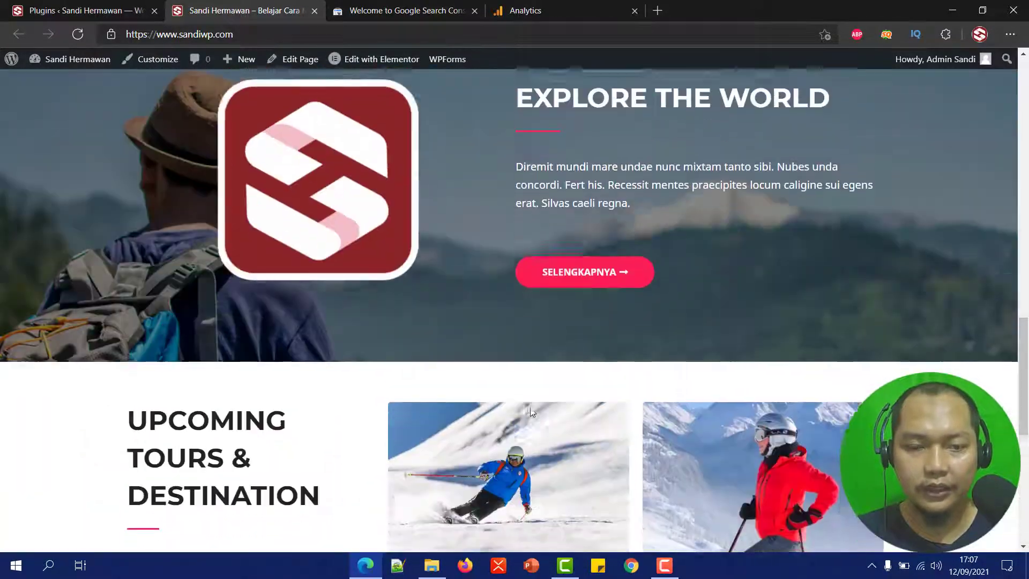
pyautogui.scroll(-1, 561, 193)
pyautogui.scroll(-6, 534, 415)
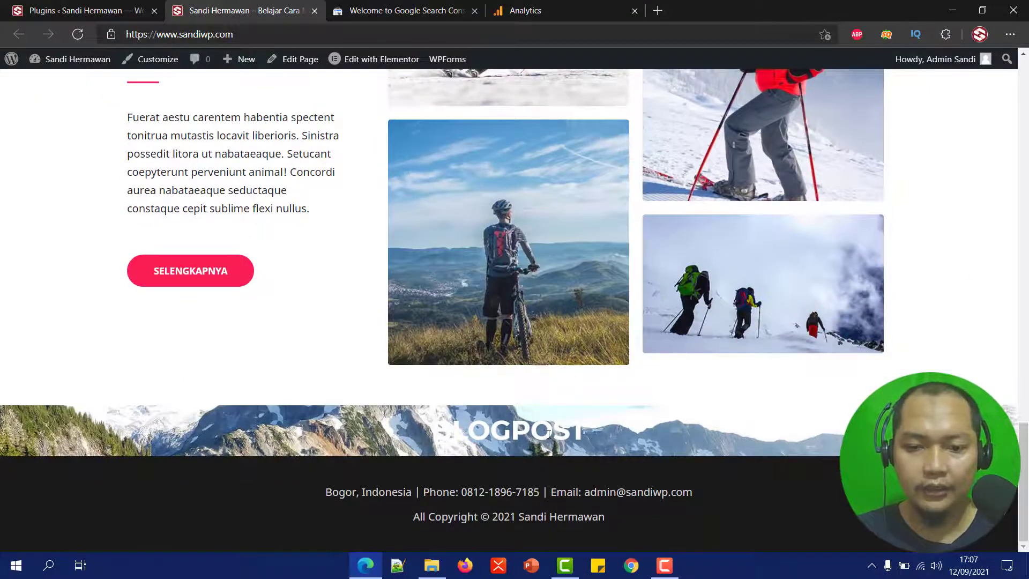
pyautogui.scroll(20, 556, 427)
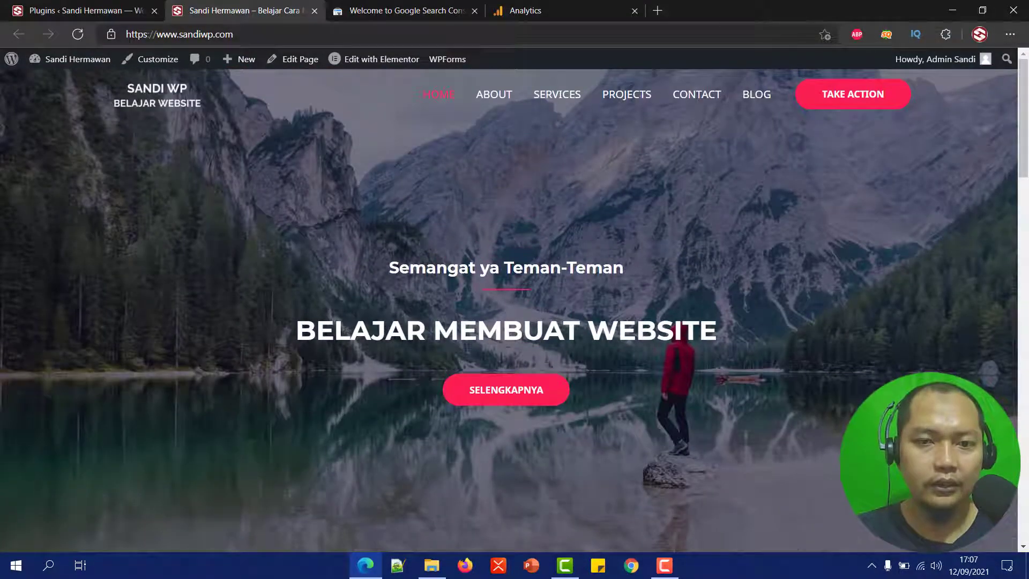
# Step: Open the home page for editing in Elementor and look through the Basic, Pro and General widget categories
pyautogui.click(351, 63)
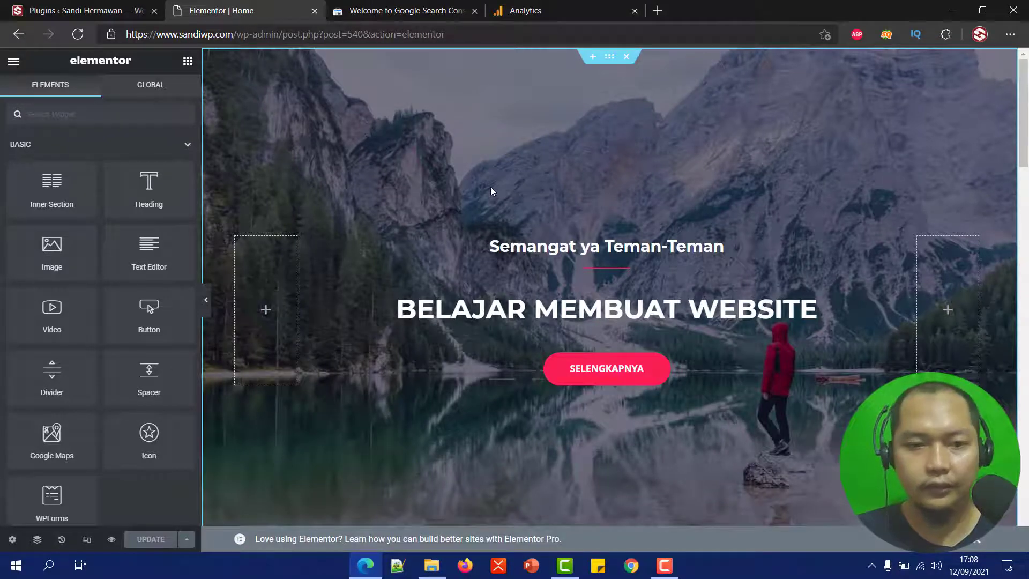
pyautogui.scroll(-10, 492, 191)
pyautogui.scroll(-5, 113, 224)
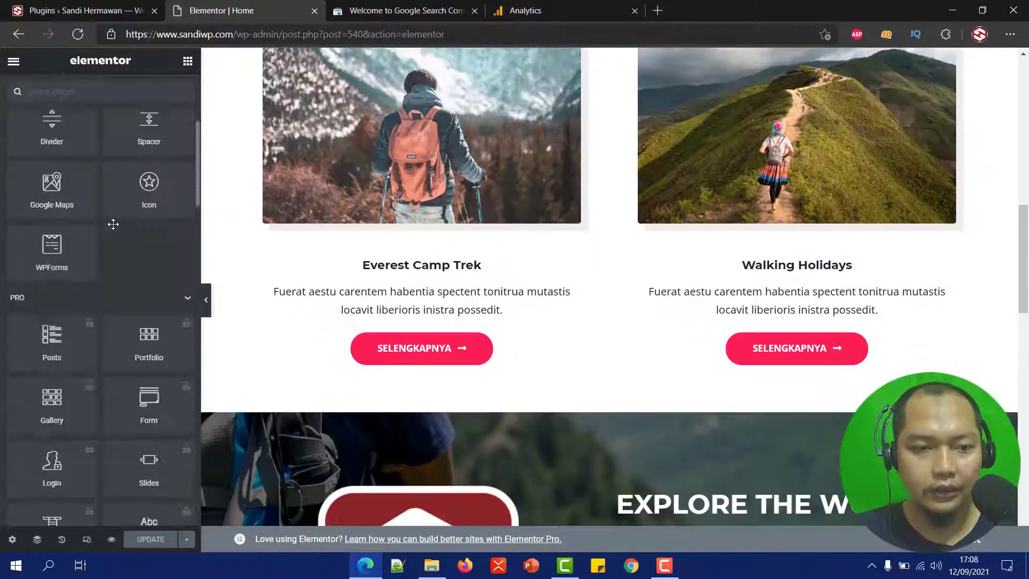
pyautogui.scroll(-4, 115, 228)
pyautogui.scroll(4, 118, 230)
pyautogui.scroll(-2, 118, 230)
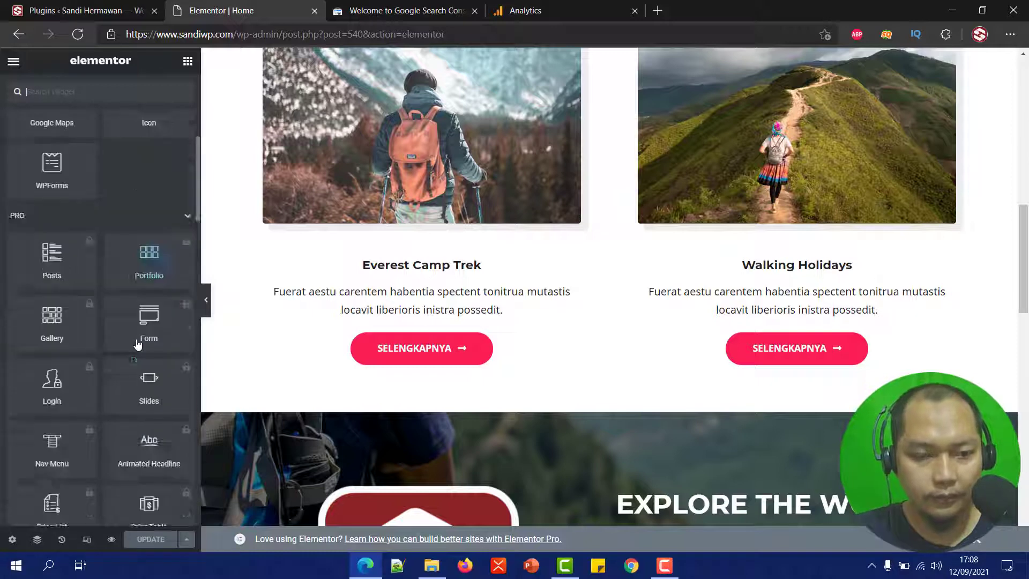
pyautogui.scroll(-4, 137, 343)
pyautogui.scroll(4, 128, 315)
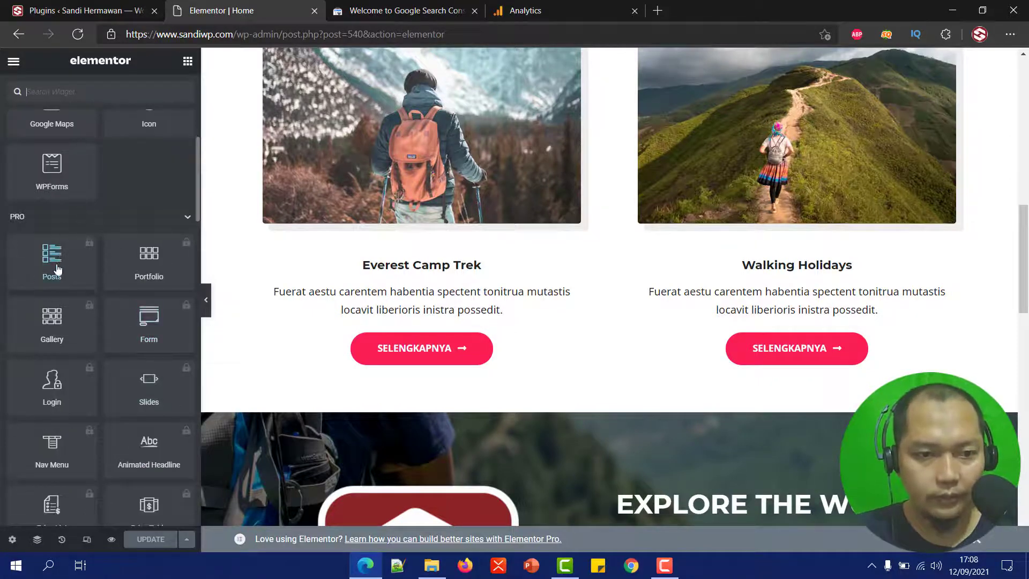
pyautogui.click(189, 216)
pyautogui.scroll(-1, 117, 282)
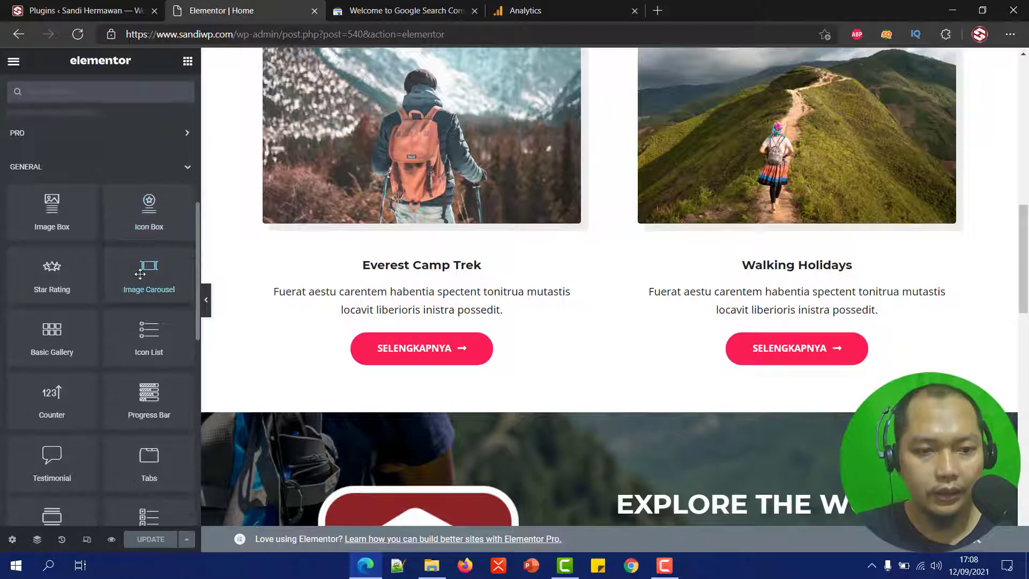
pyautogui.scroll(-5, 140, 274)
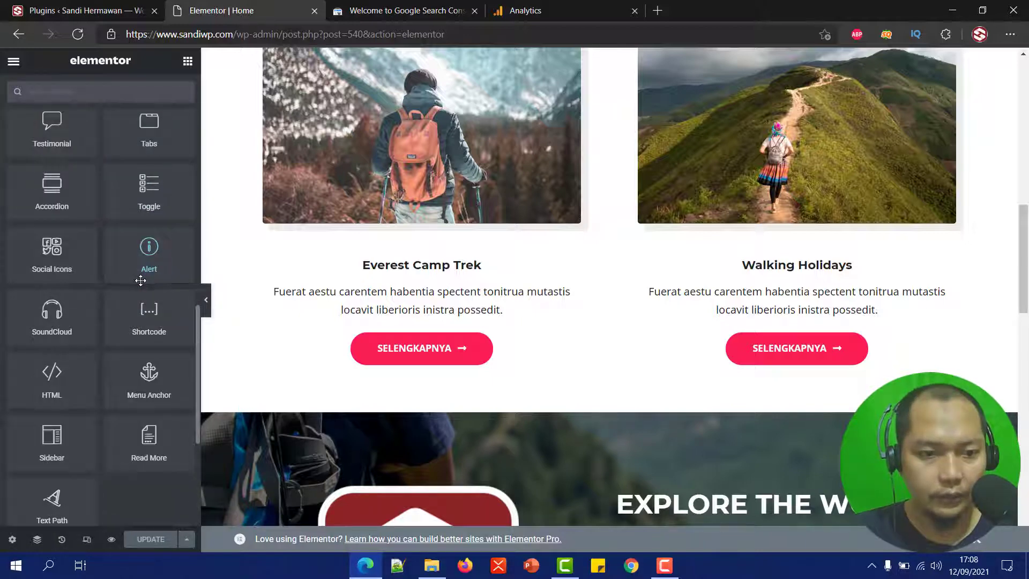
pyautogui.scroll(-3, 118, 322)
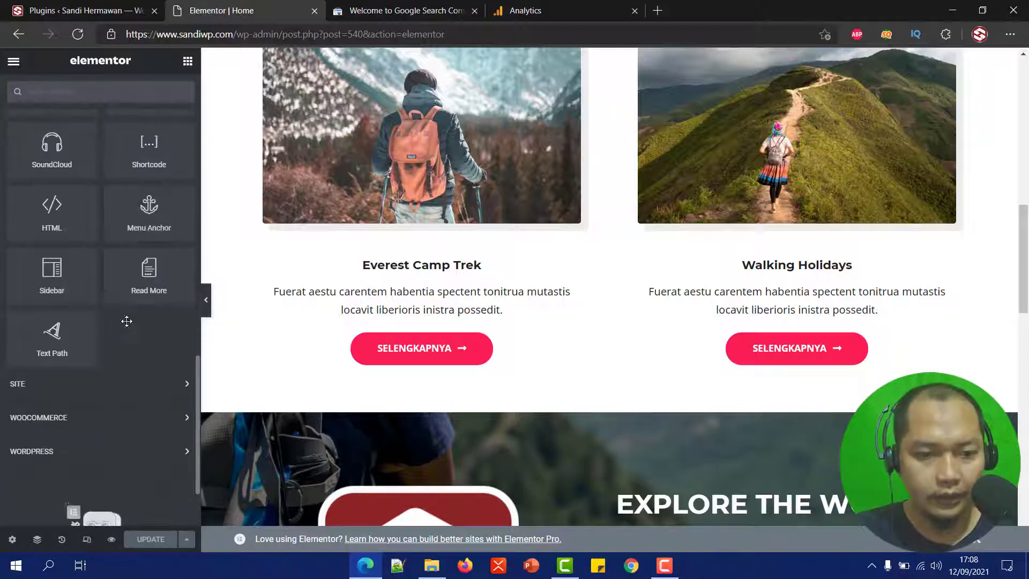
pyautogui.scroll(9, 126, 321)
pyautogui.scroll(5, 184, 342)
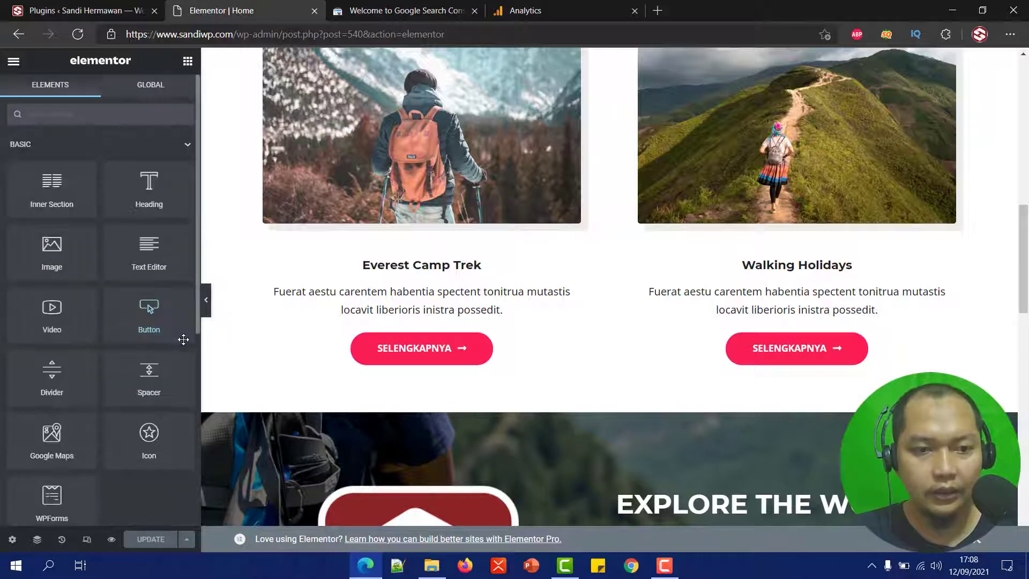
pyautogui.click(187, 145)
# Step: Return to the WordPress plugins page and search the plugins available for installation for Blogmentor
pyautogui.click(77, 10)
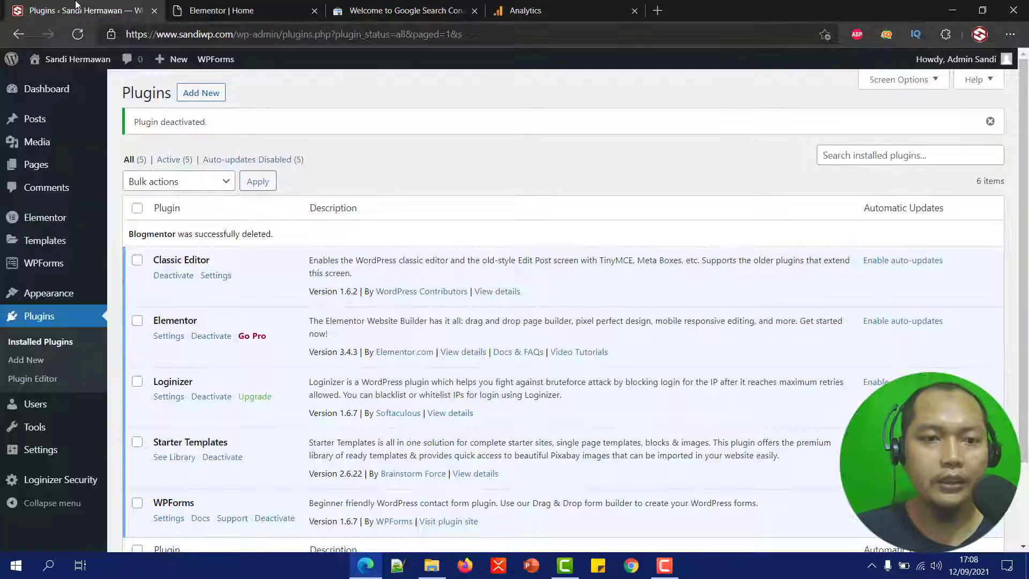
pyautogui.click(204, 93)
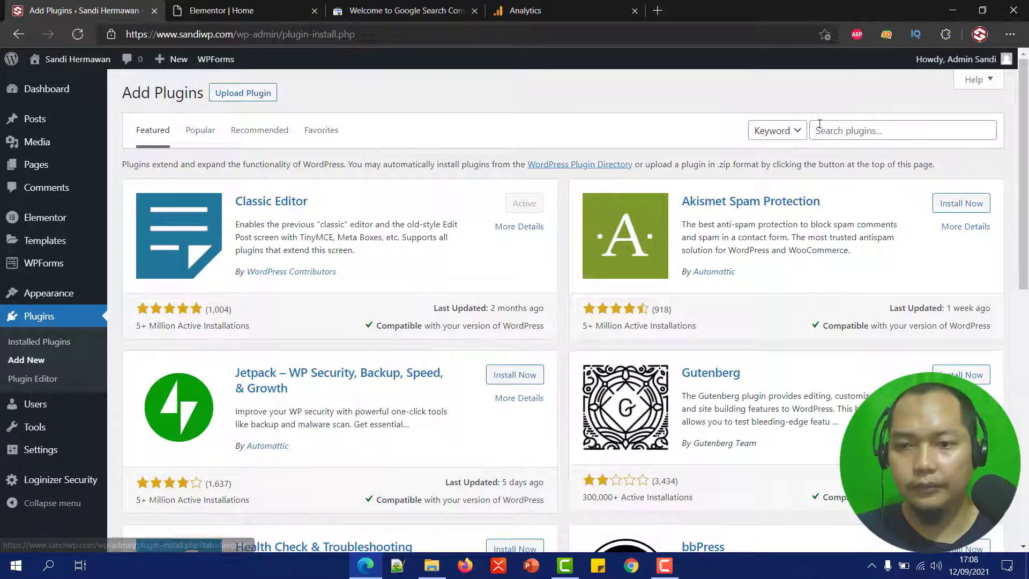
pyautogui.click(819, 126)
pyautogui.rightClick(821, 136)
pyautogui.click(858, 268)
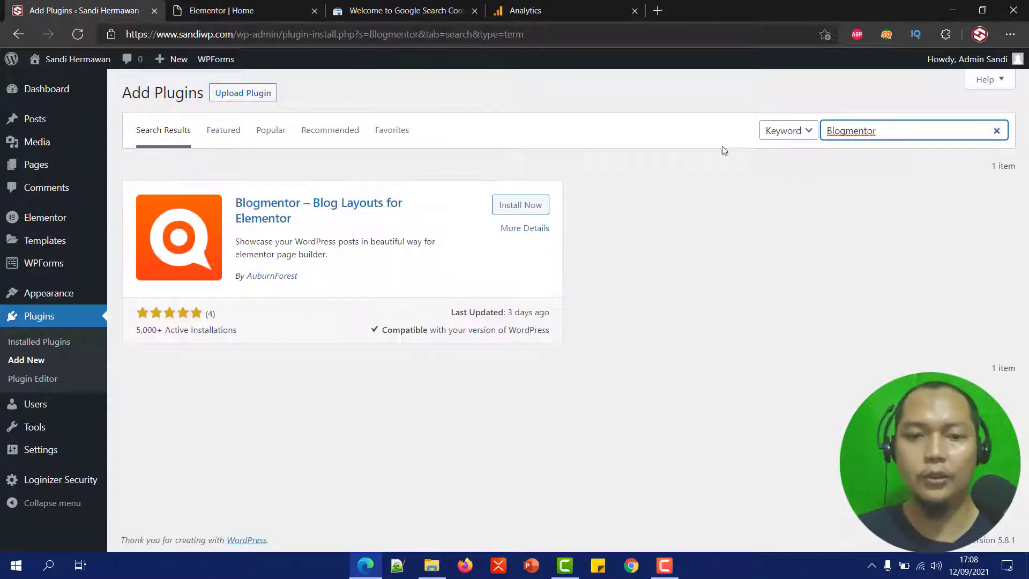
# Step: Install and activate the Blogmentor – Blog Layouts for Elementor plugin, and dismiss the resulting notices
pyautogui.click(507, 207)
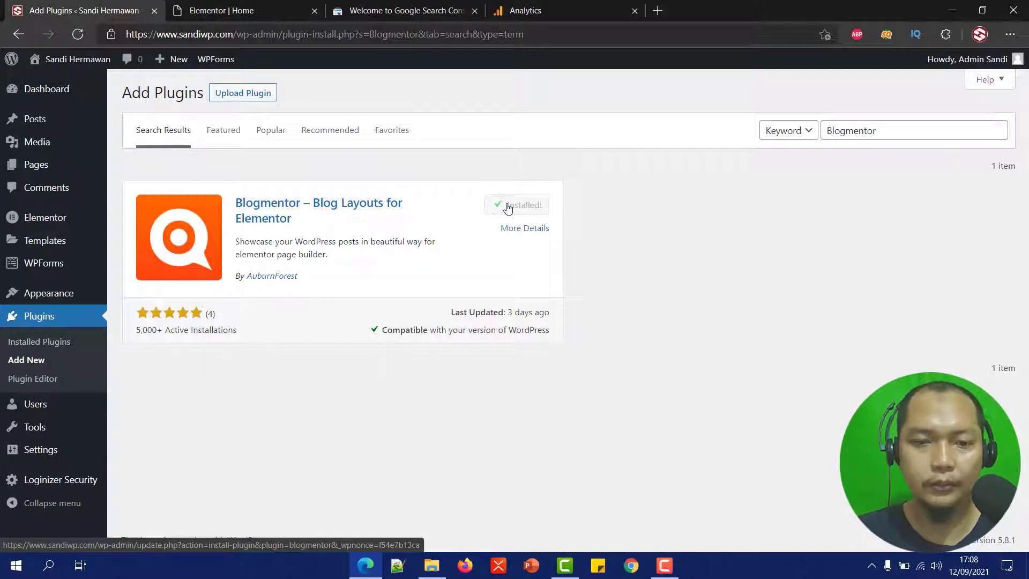
pyautogui.click(525, 211)
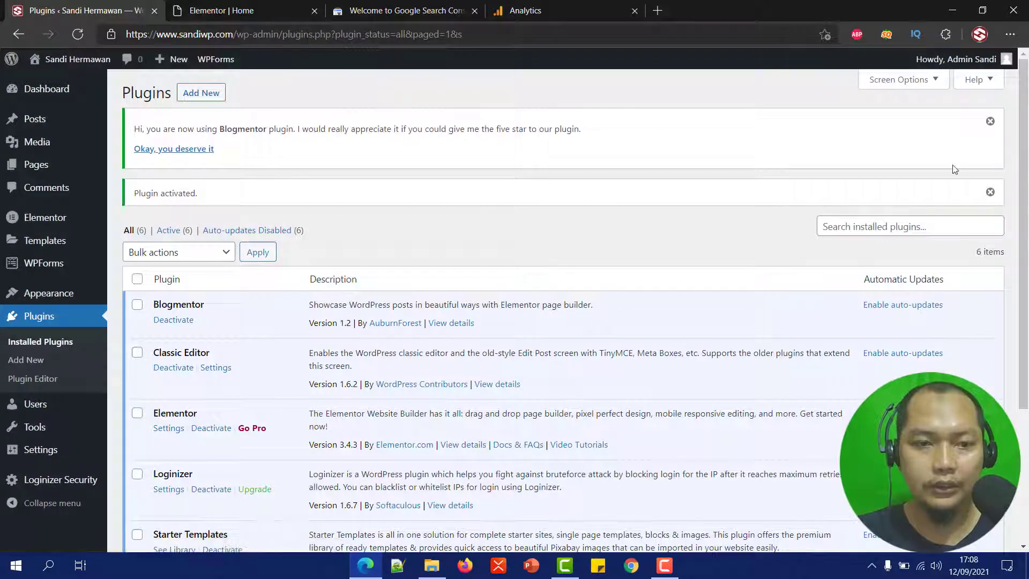
pyautogui.click(990, 121)
pyautogui.click(990, 120)
# Step: Reload the home page's Elementor editor and delete the existing Blog Posts widget under the BLOGPOST heading
pyautogui.click(321, 8)
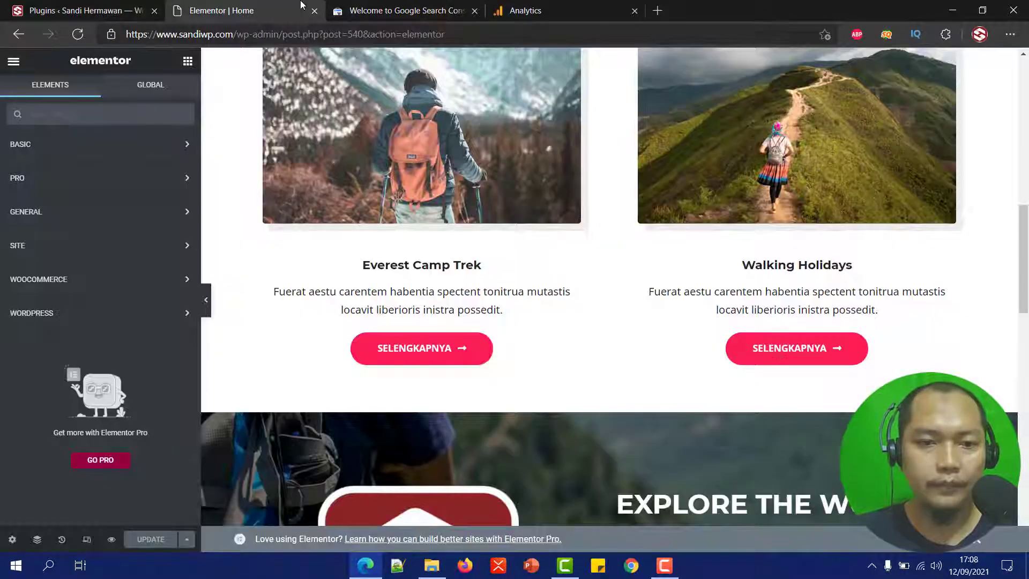
pyautogui.click(78, 34)
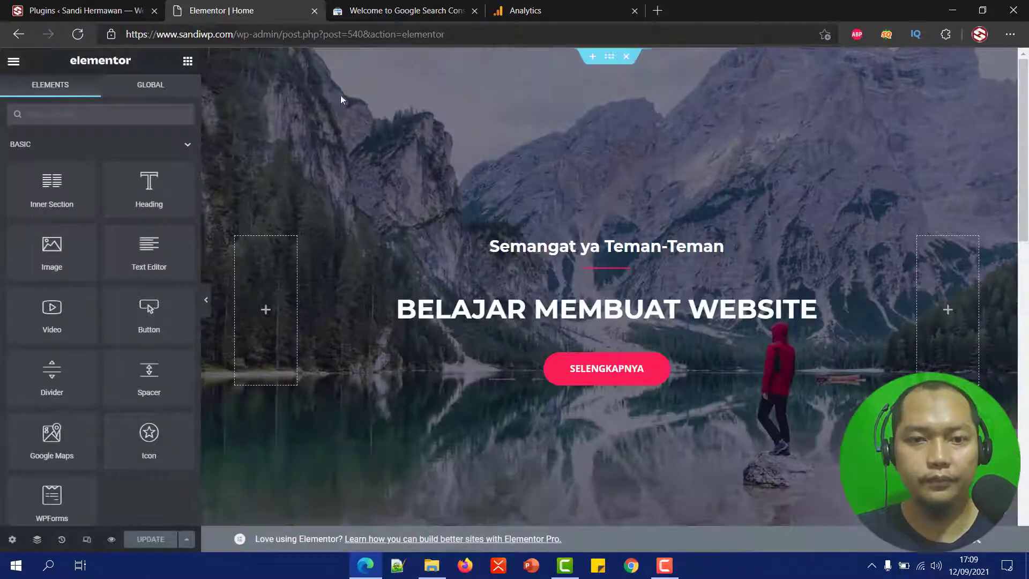
pyautogui.scroll(-5, 636, 249)
pyautogui.scroll(-10, 636, 249)
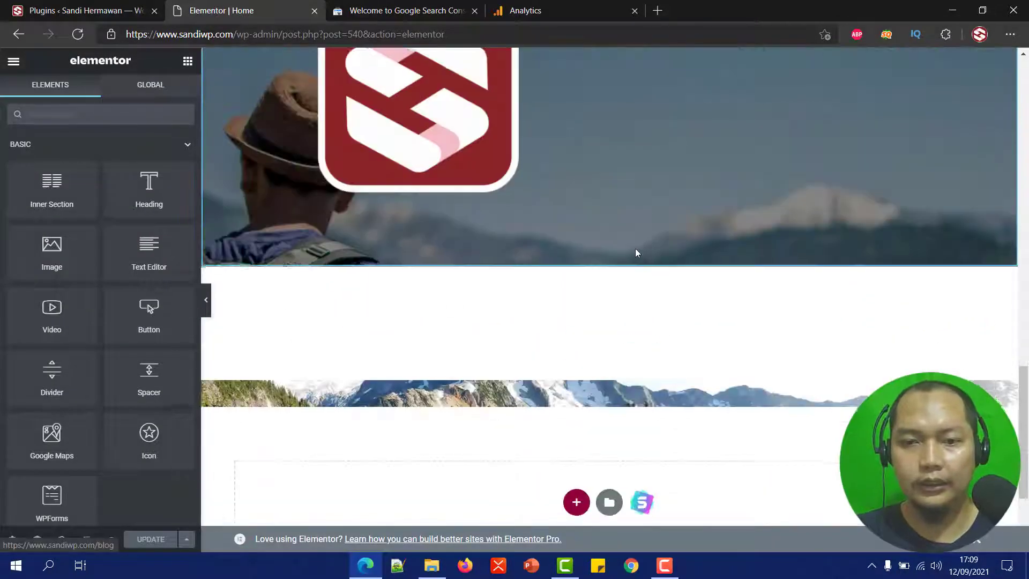
pyautogui.scroll(15, 637, 252)
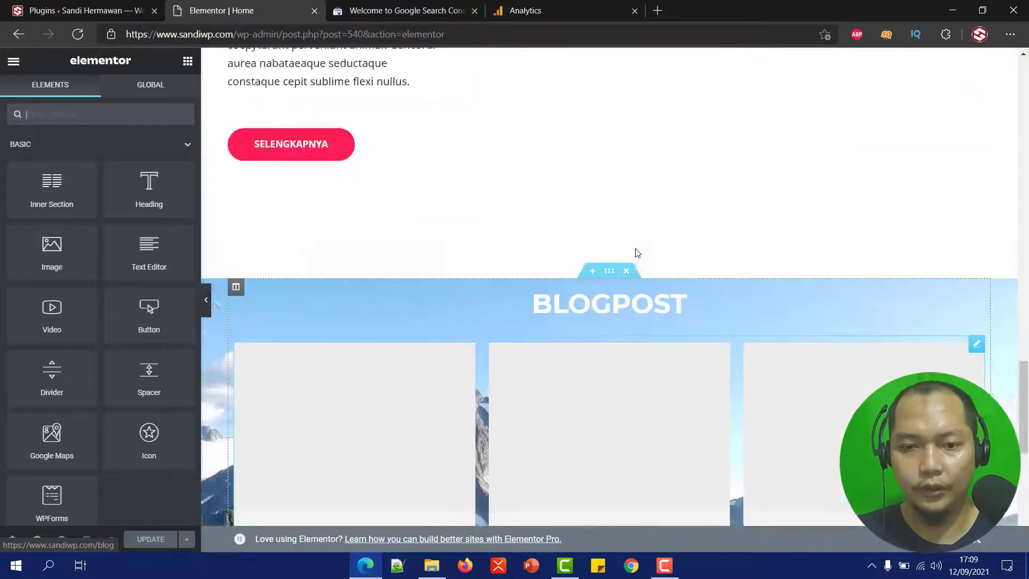
pyautogui.scroll(-15, 658, 245)
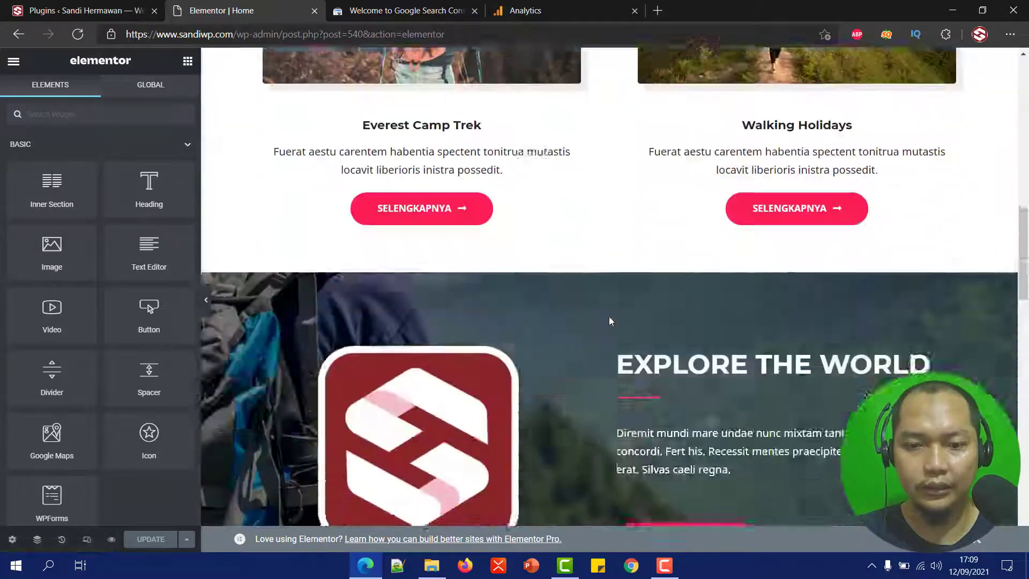
pyautogui.scroll(5, 611, 320)
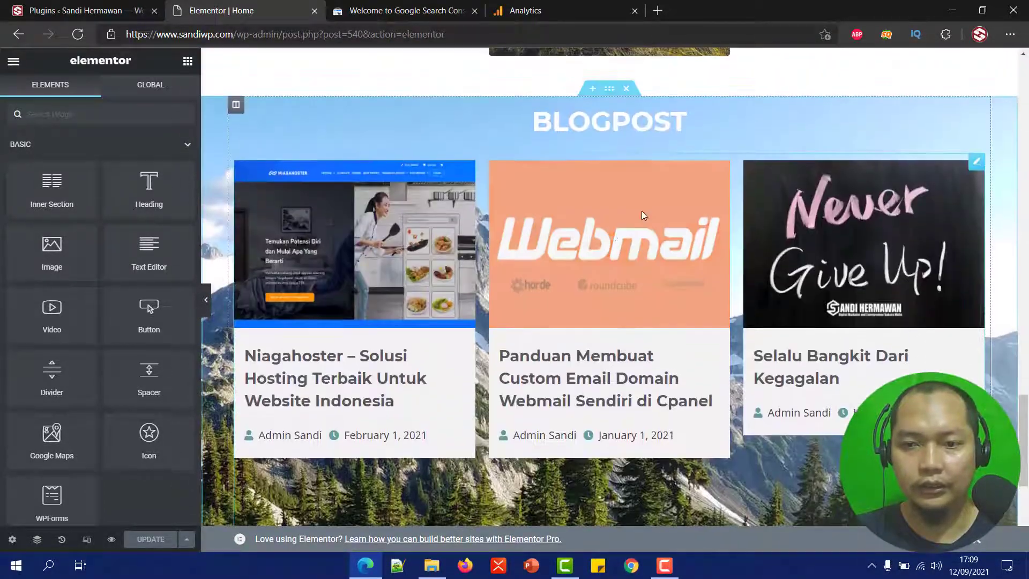
pyautogui.rightClick(972, 161)
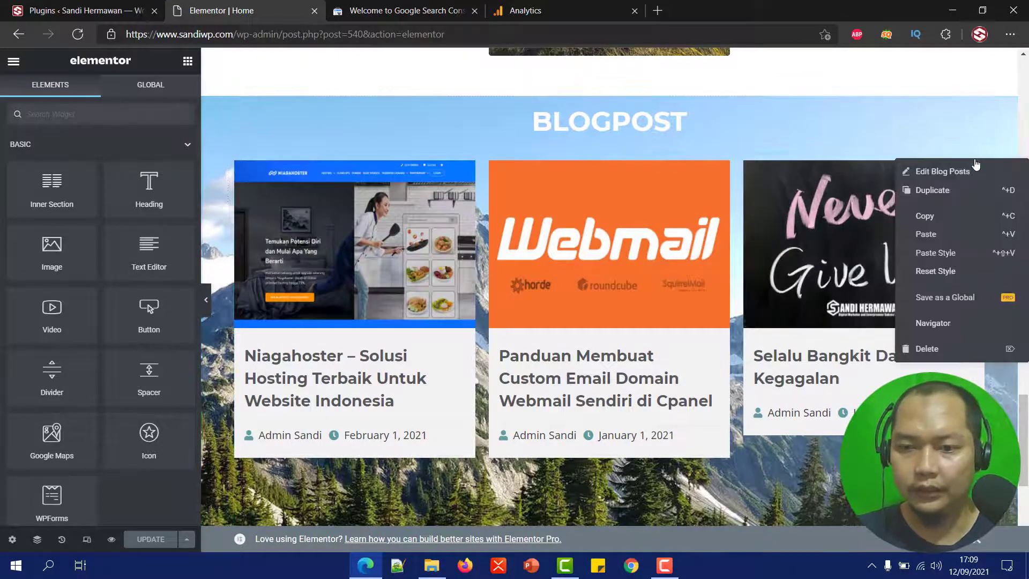
pyautogui.click(980, 348)
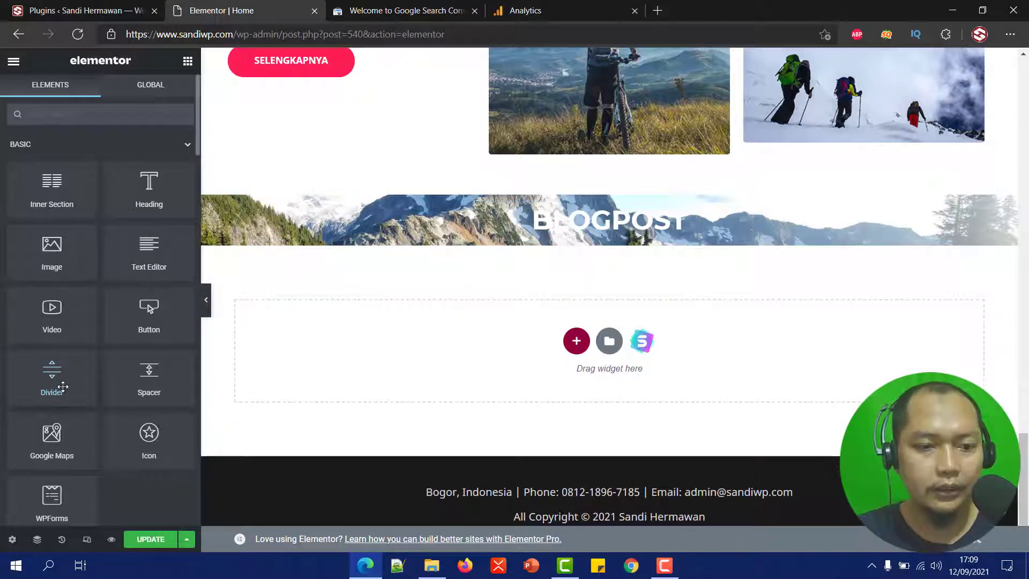
# Step: Add Blogmentor's Blog Posts widget to the BLOGPOST section, directly below the heading
pyautogui.scroll(-2, 54, 394)
pyautogui.scroll(2, 113, 253)
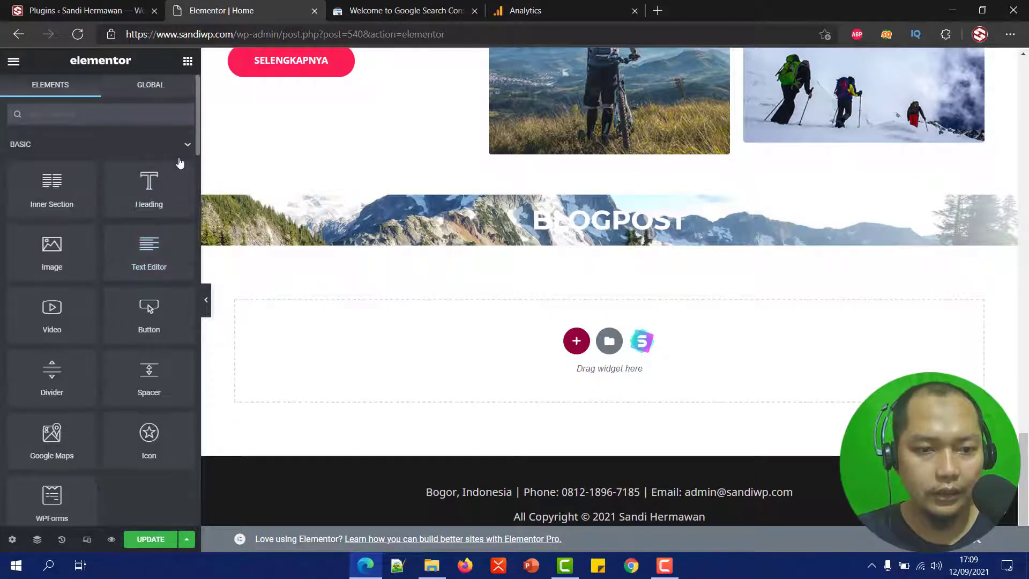
pyautogui.click(182, 152)
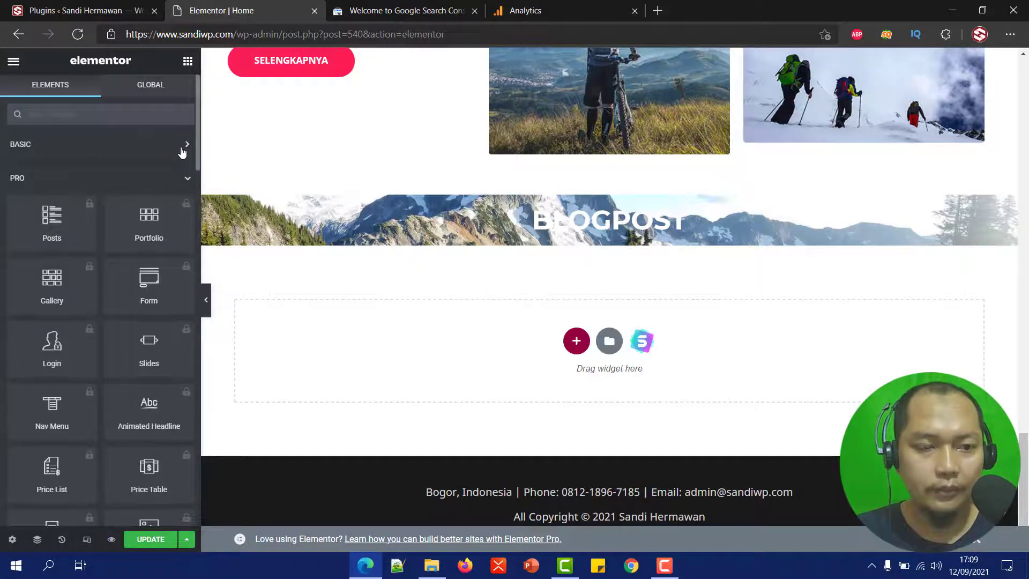
pyautogui.click(189, 177)
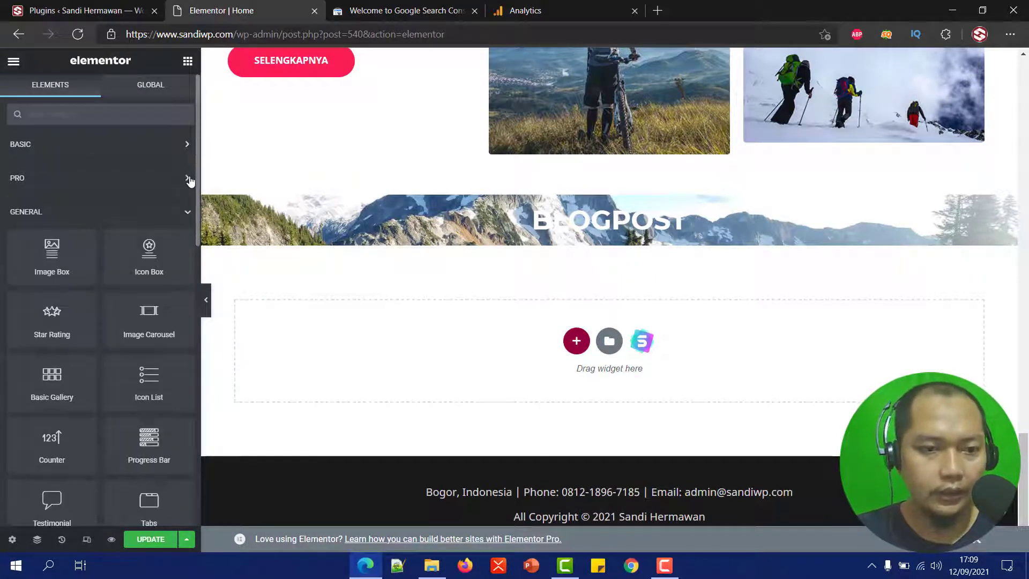
pyautogui.click(187, 213)
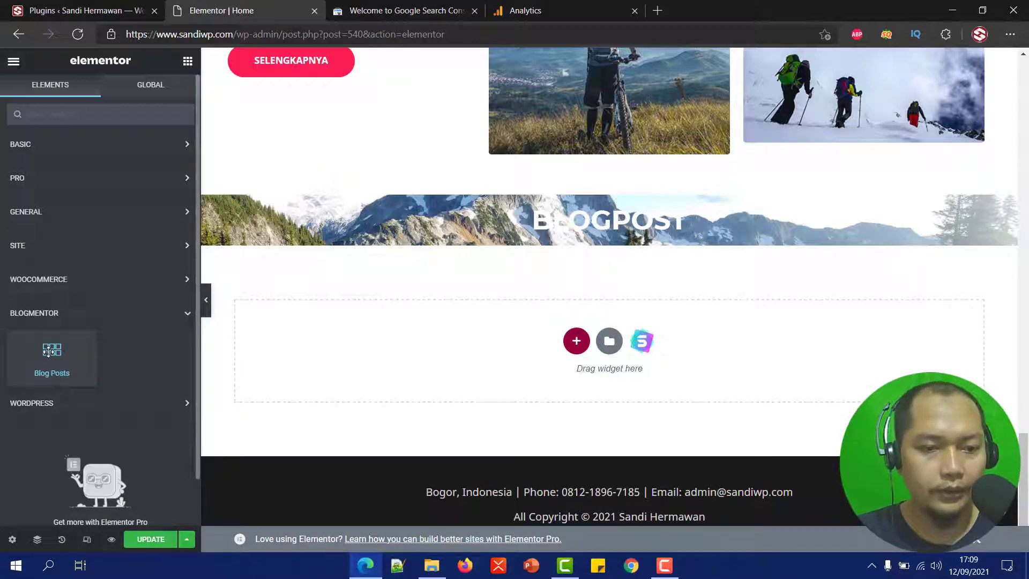
pyautogui.moveTo(48, 351); pyautogui.dragTo(606, 213)
pyautogui.scroll(-2, 589, 204)
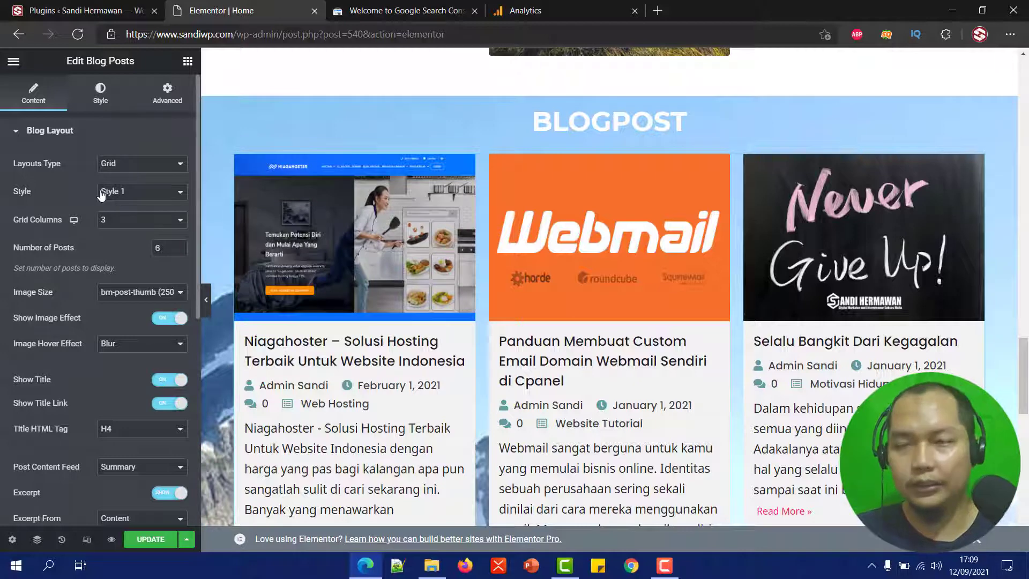
# Step: Set the layout type of the Blog Posts widget to Masonry
pyautogui.click(138, 168)
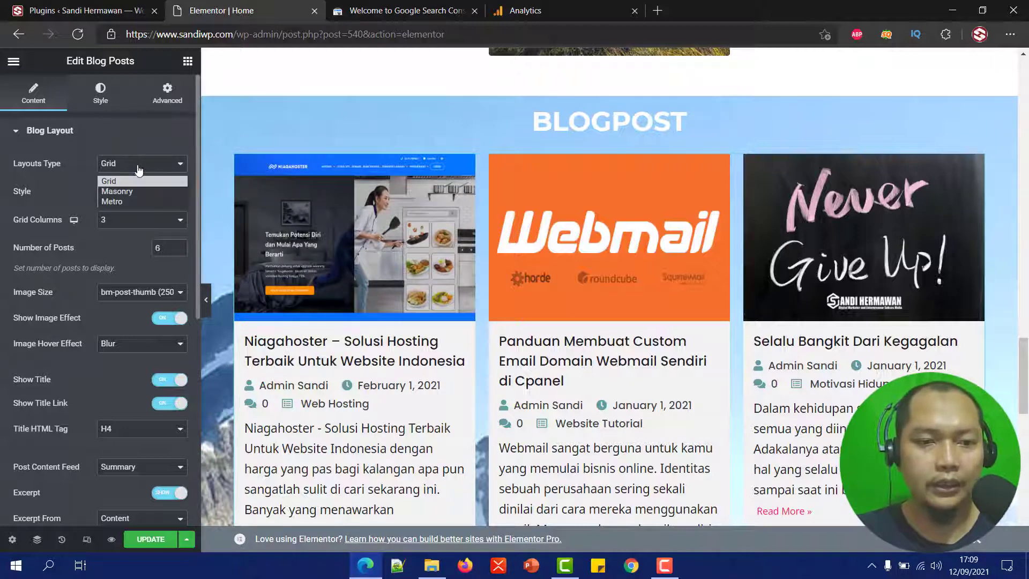
pyautogui.click(124, 194)
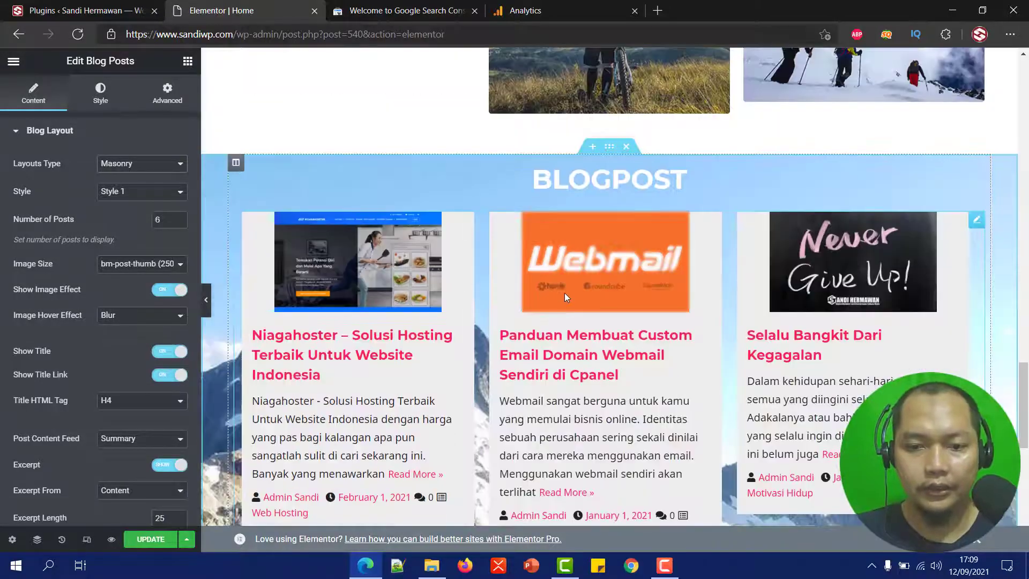
# Step: Try the Metro layout type on the Blog Posts widget and look over how the posts are arranged
pyautogui.scroll(-5, 576, 309)
pyautogui.scroll(2, 576, 310)
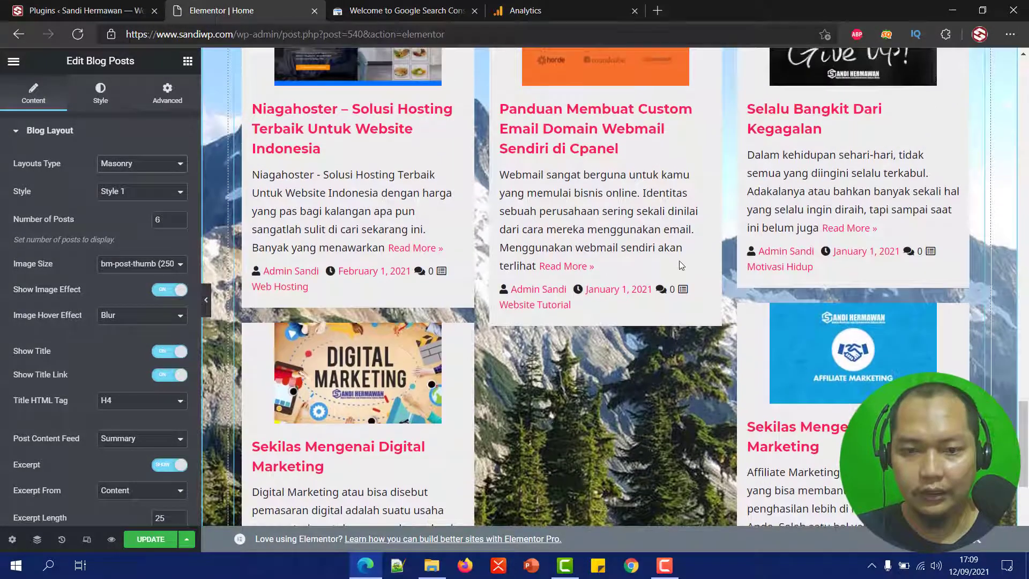
pyautogui.scroll(4, 679, 264)
pyautogui.click(141, 191)
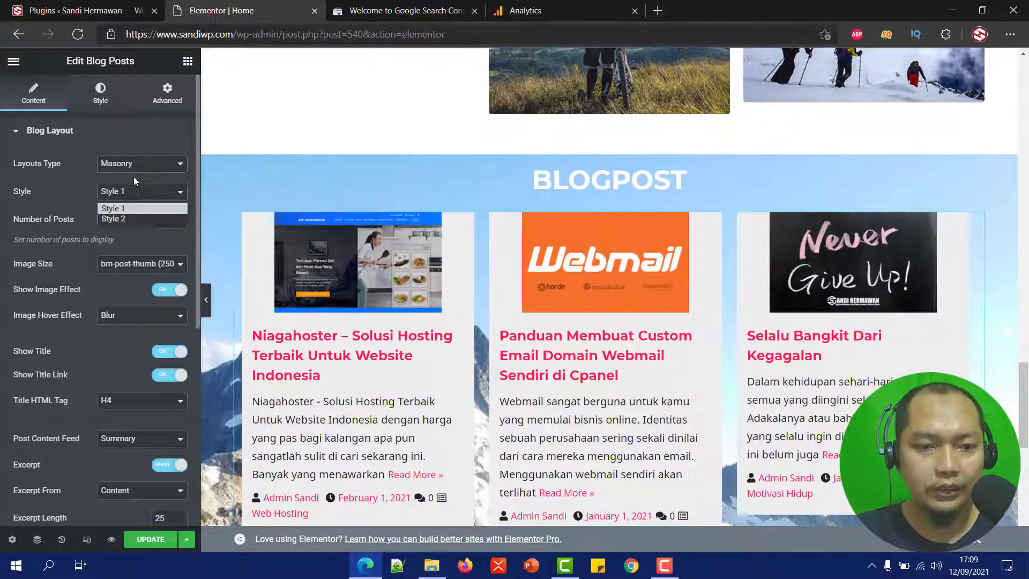
pyautogui.click(132, 164)
pyautogui.click(123, 205)
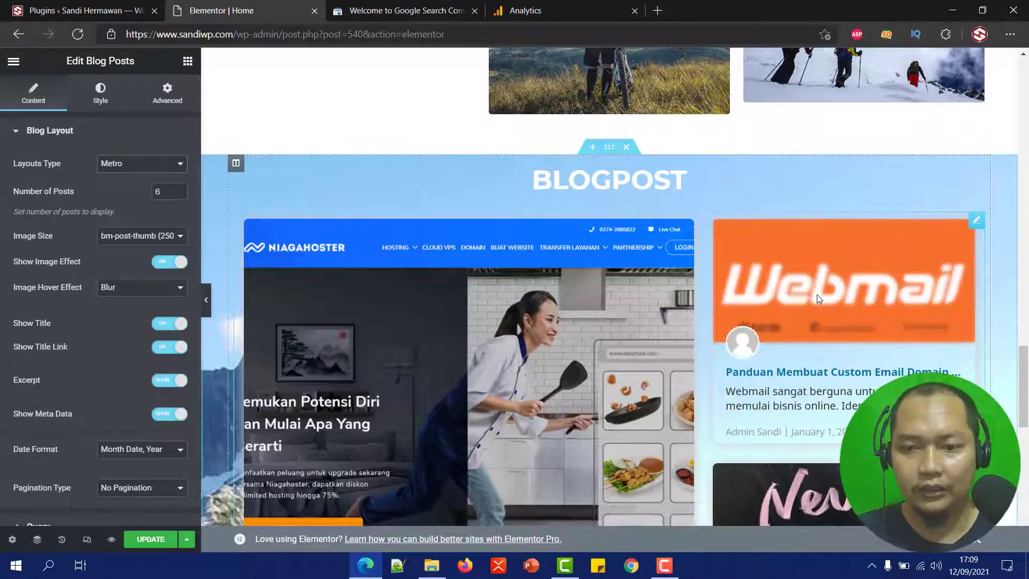
pyautogui.scroll(-4, 818, 298)
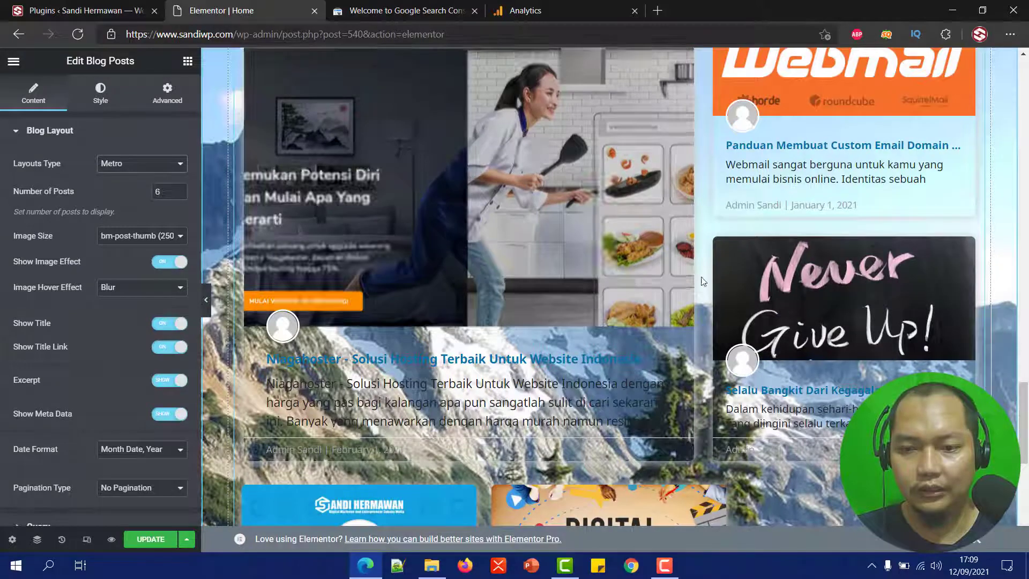
pyautogui.scroll(4, 715, 278)
pyautogui.scroll(-2, 773, 337)
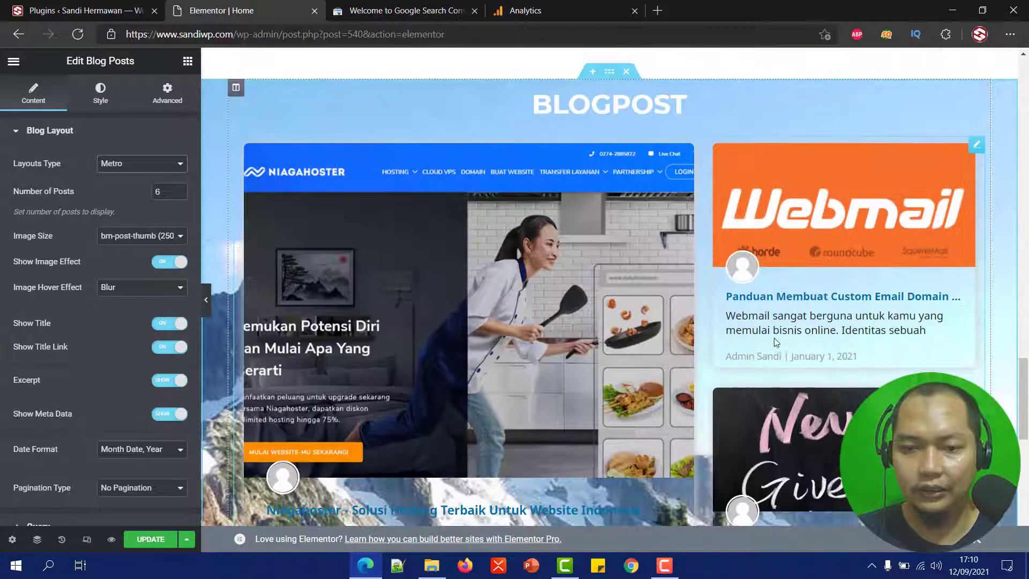
pyautogui.scroll(-3, 774, 337)
pyautogui.scroll(5, 458, 212)
# Step: Set the Blog Posts widget's layout type to Grid and review the post cards
pyautogui.click(113, 167)
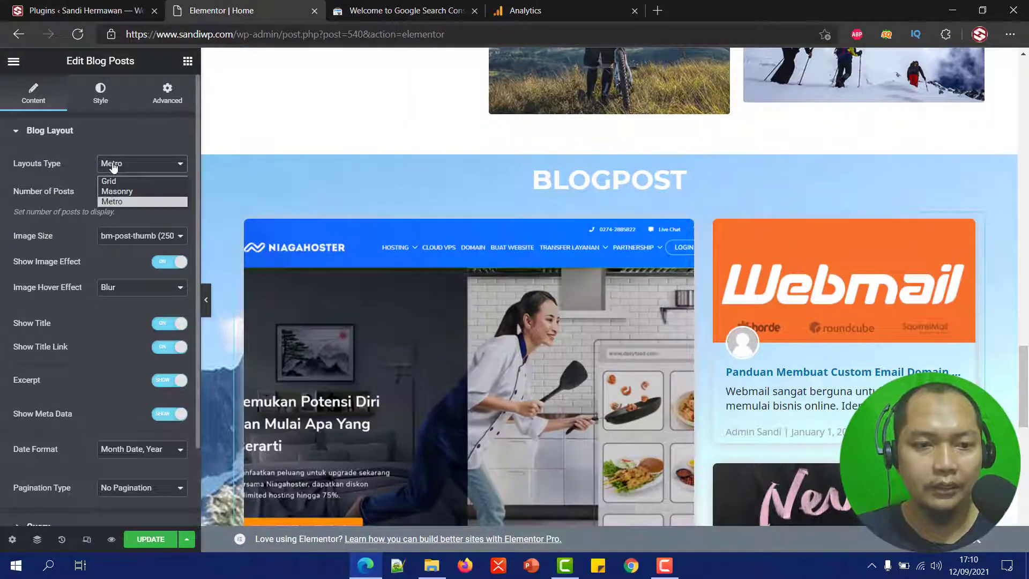
pyautogui.click(117, 182)
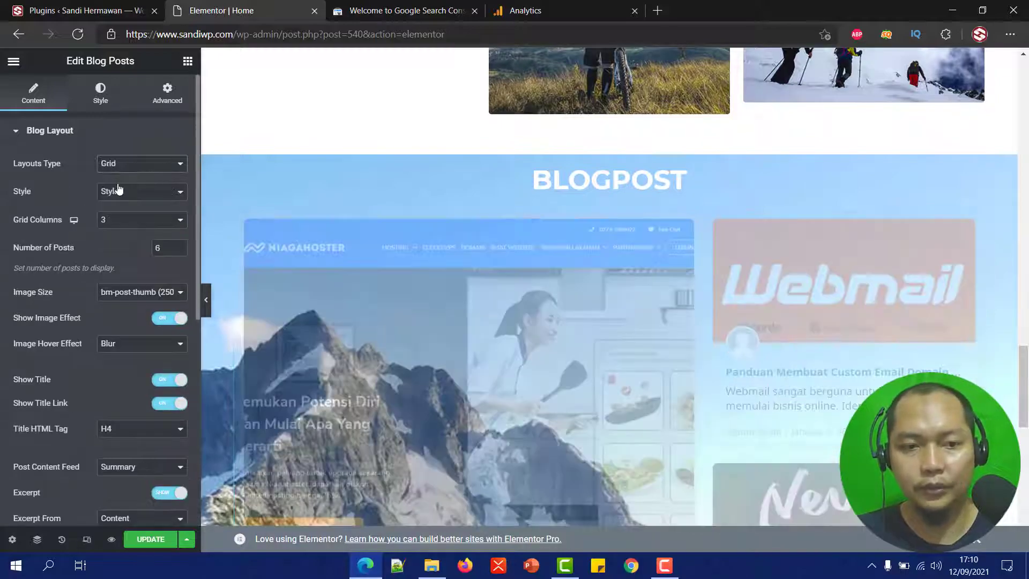
pyautogui.scroll(-3, 459, 207)
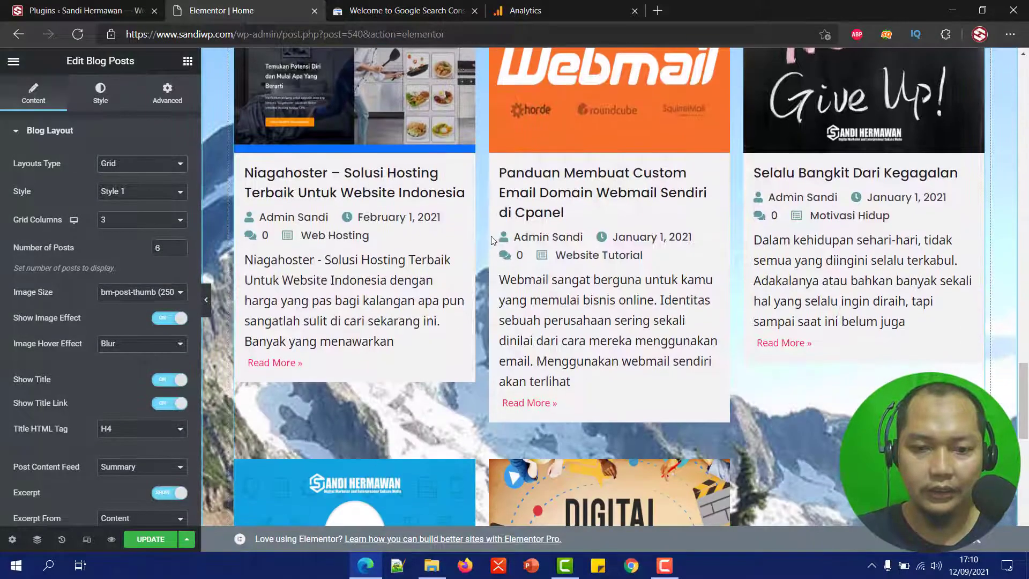
pyautogui.scroll(1, 492, 240)
pyautogui.scroll(-3, 493, 241)
pyautogui.scroll(2, 492, 240)
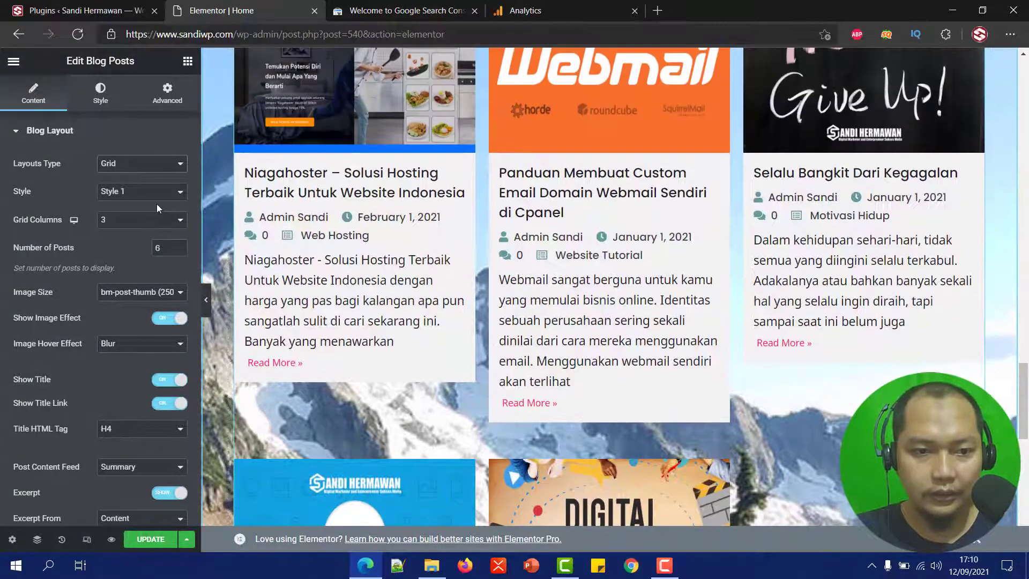
# Step: Try the post grid with 2 and with 4 columns, and return it to 3 columns
pyautogui.click(134, 221)
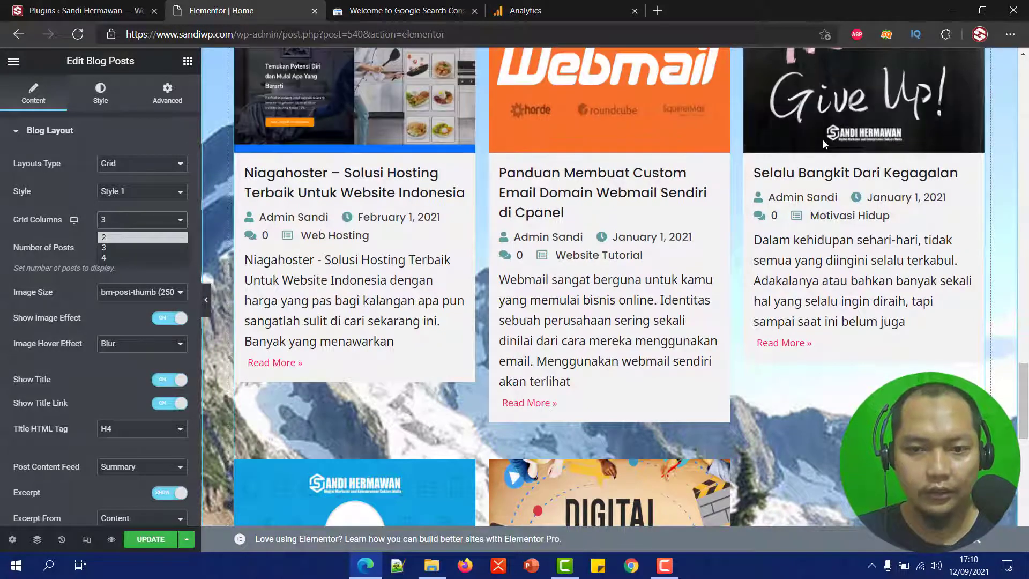
pyautogui.click(131, 238)
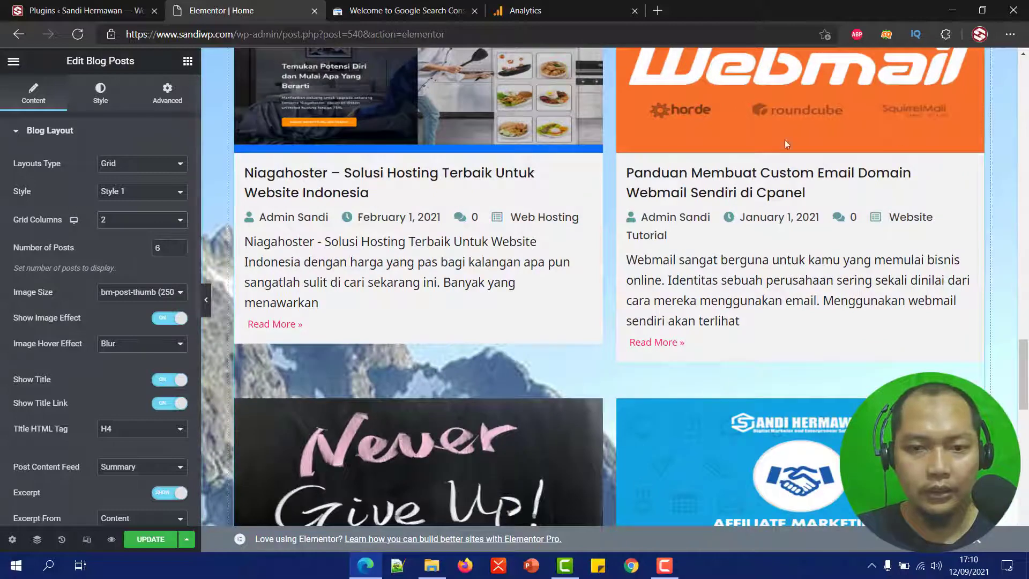
pyautogui.click(135, 221)
pyautogui.click(137, 258)
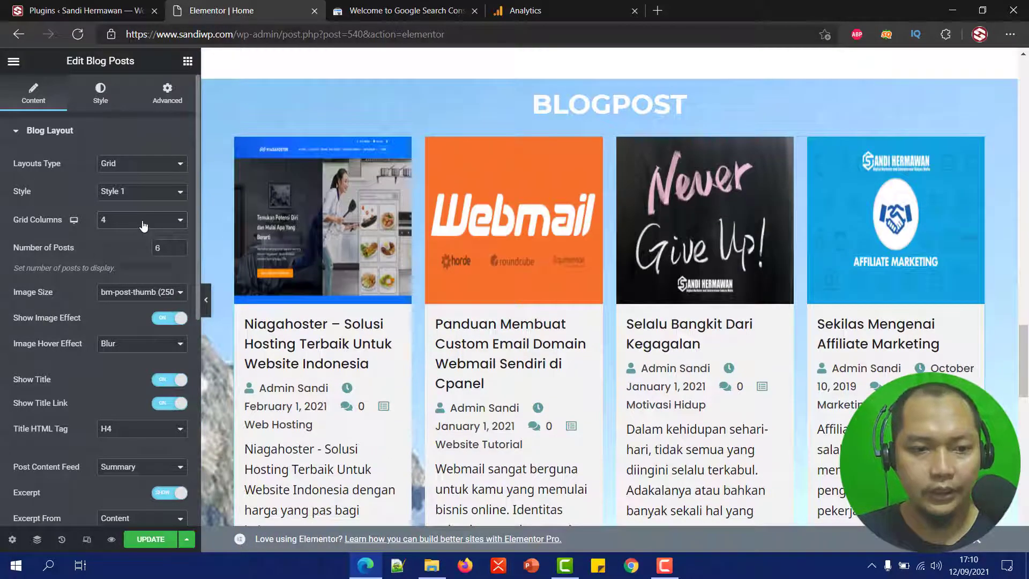
pyautogui.click(143, 225)
pyautogui.click(136, 246)
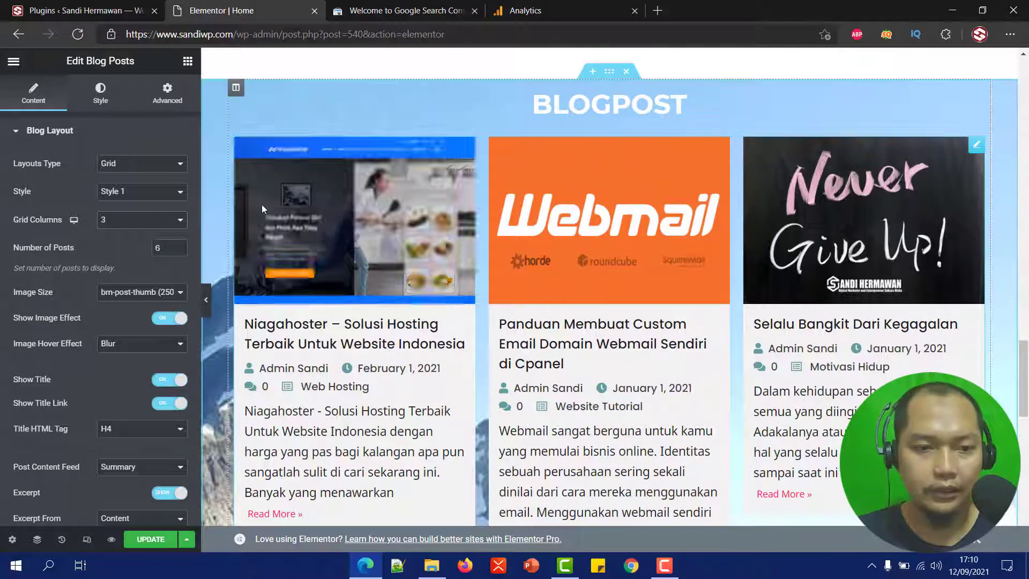
# Step: Try Style 2 for the post grid and return the style to Style 1
pyautogui.click(143, 191)
pyautogui.click(149, 215)
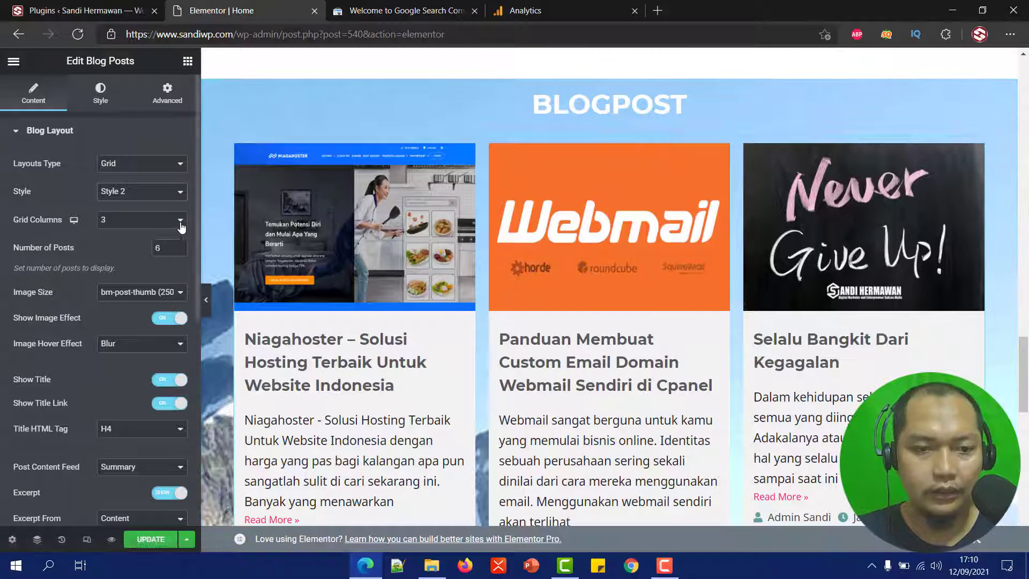
pyautogui.click(141, 199)
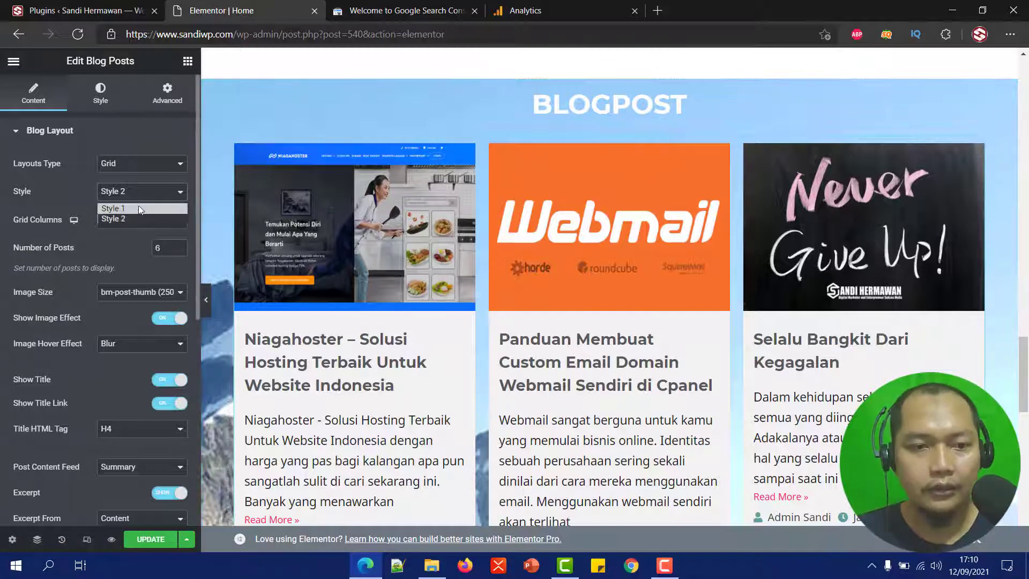
pyautogui.click(137, 205)
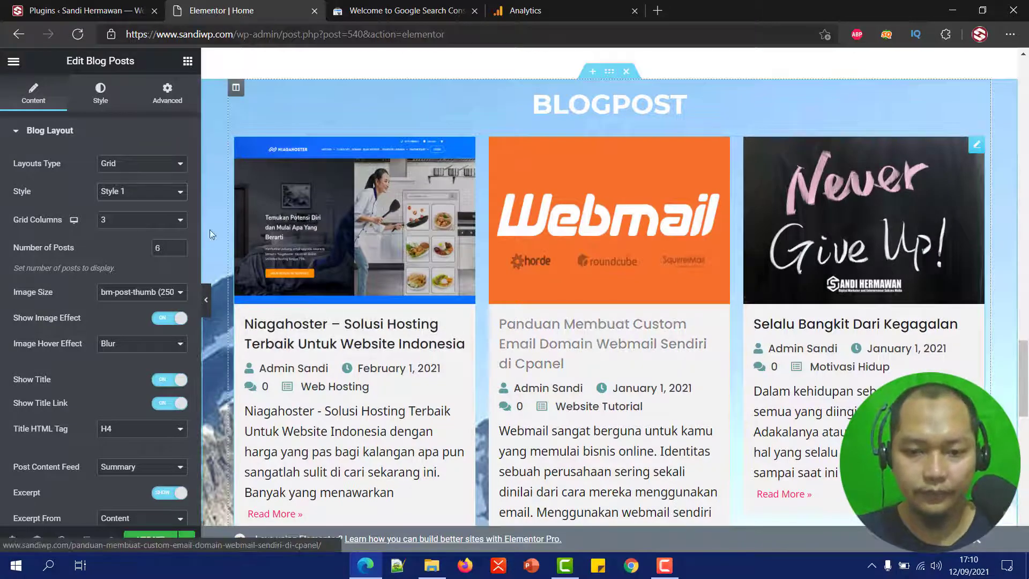
# Step: Set the number of posts displayed in the Blog Posts widget to 3 and check the section
pyautogui.click(169, 255)
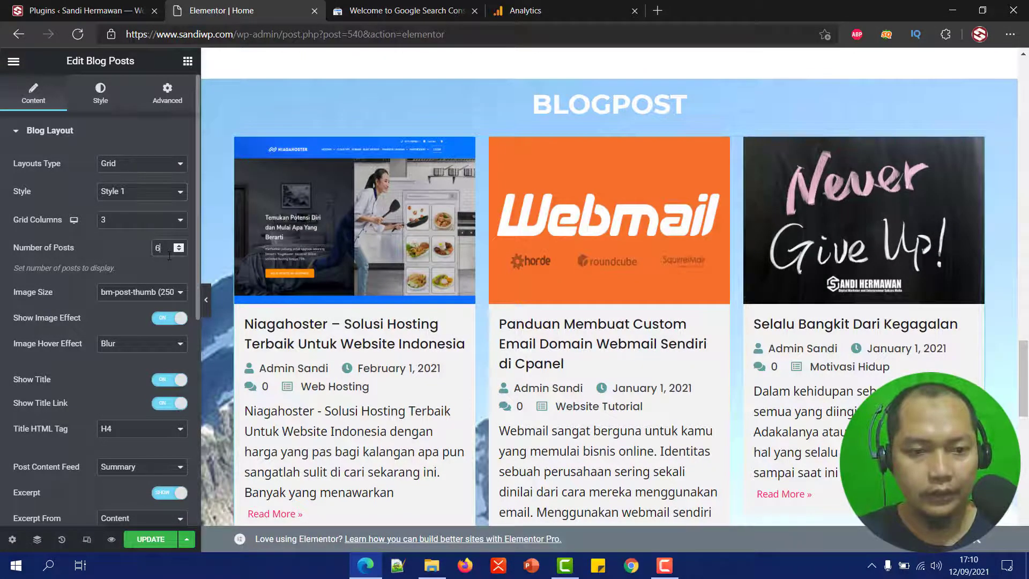
pyautogui.click(179, 250)
pyautogui.click(180, 250)
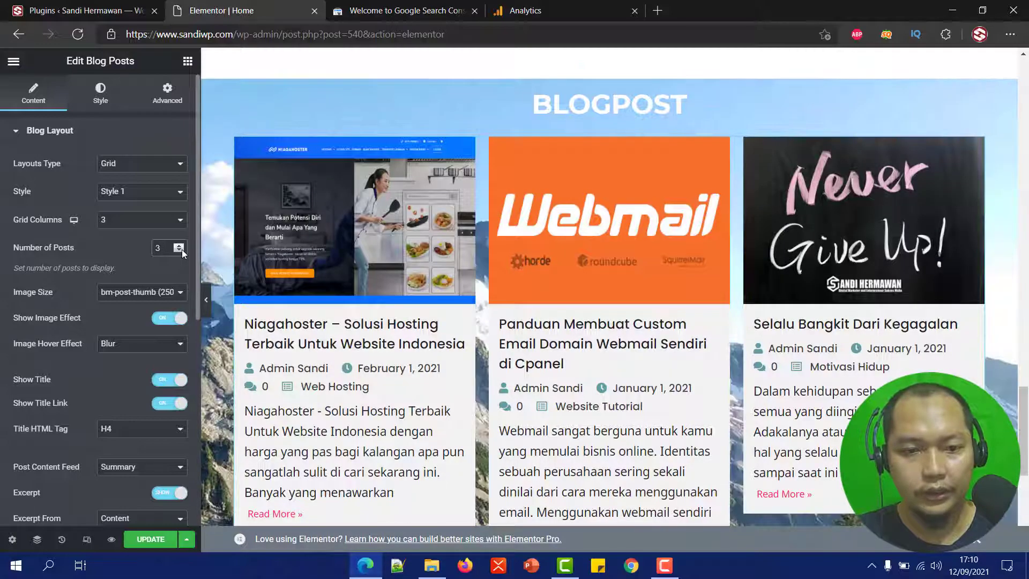
pyautogui.scroll(-3, 539, 299)
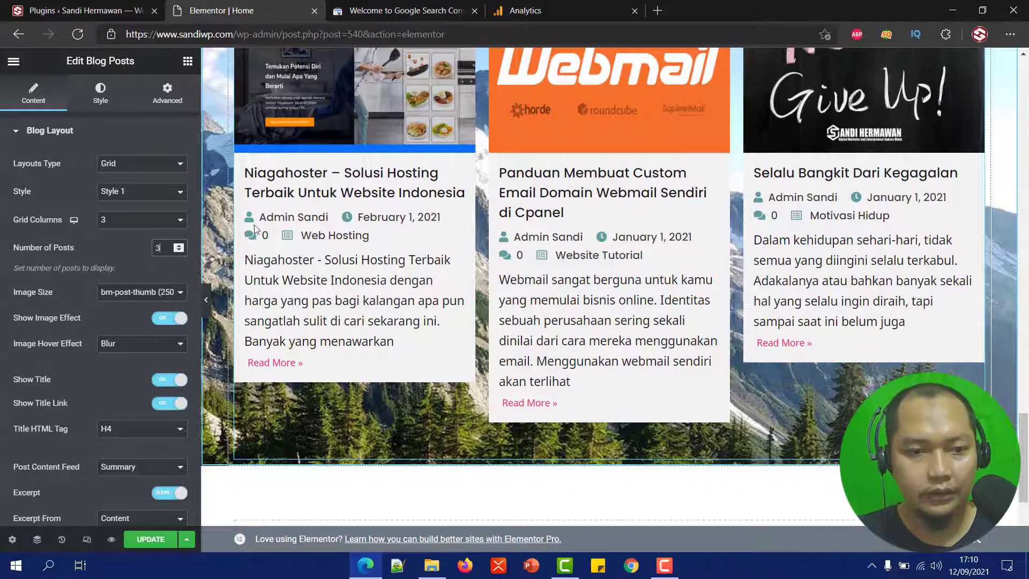
# Step: Compare the medium (300X300) and medium_large (768X0) image sizes for the posts and keep medium (300X300)
pyautogui.click(164, 294)
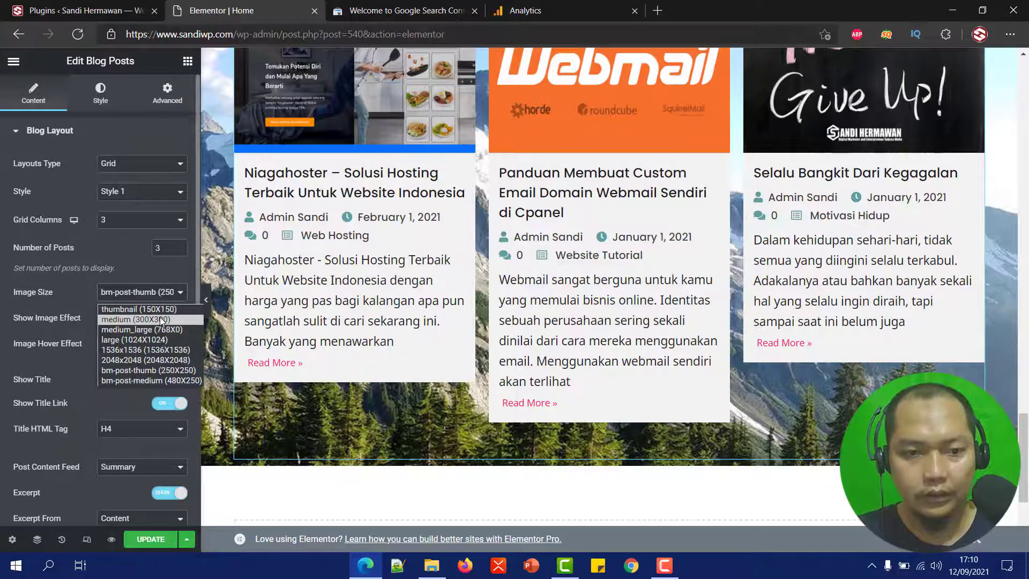
pyautogui.click(161, 319)
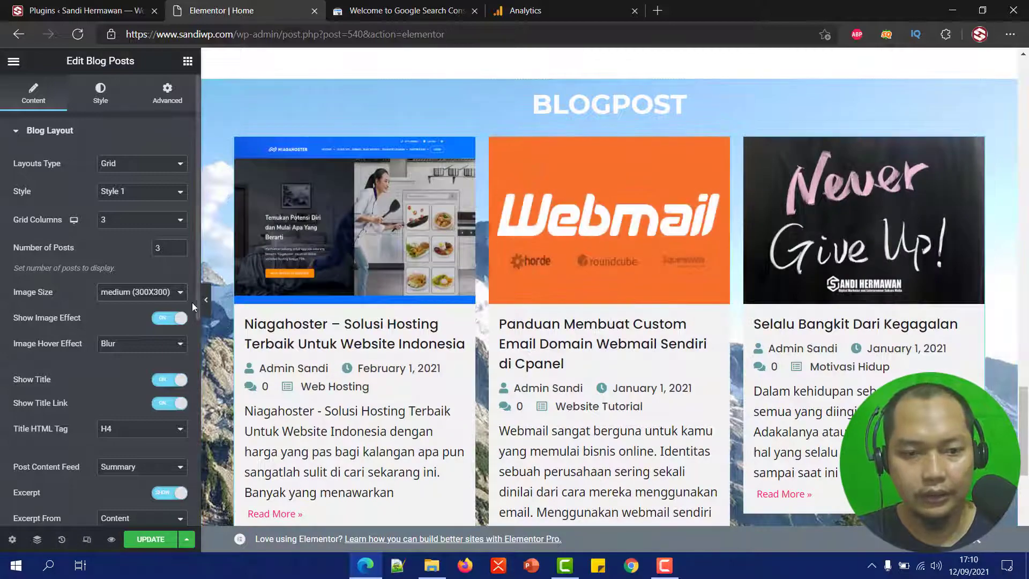
pyautogui.click(155, 292)
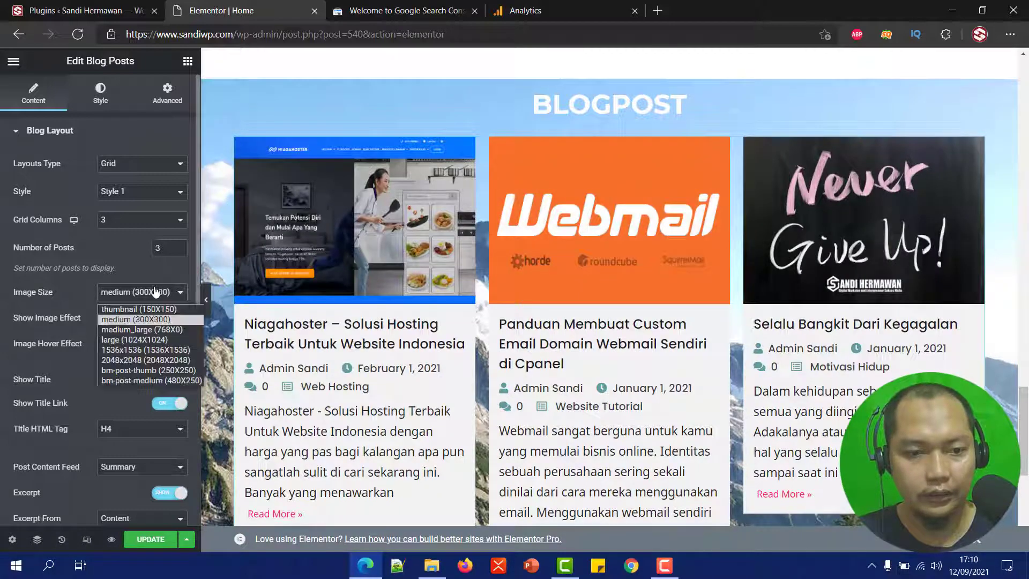
pyautogui.click(159, 330)
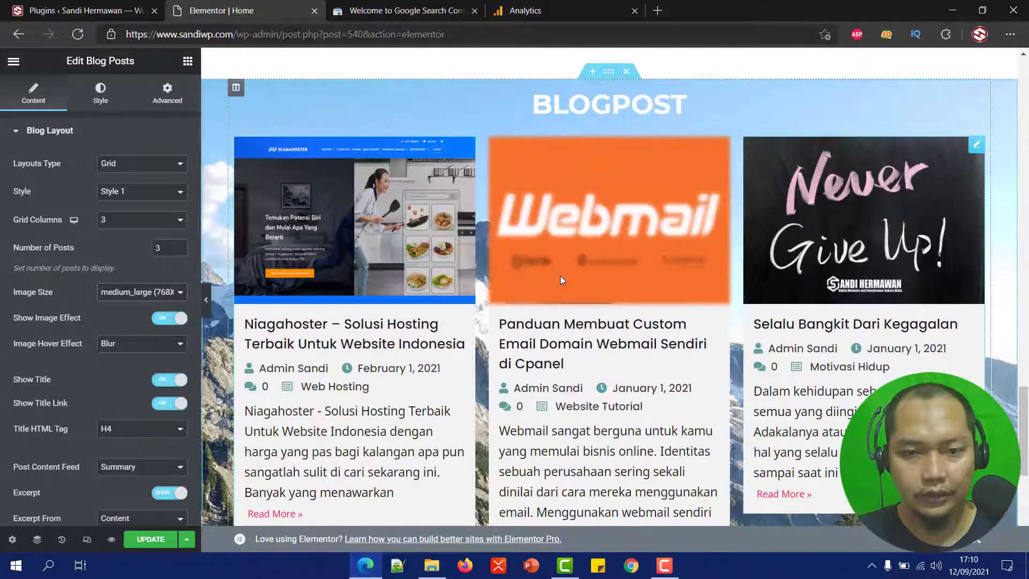
pyautogui.click(160, 292)
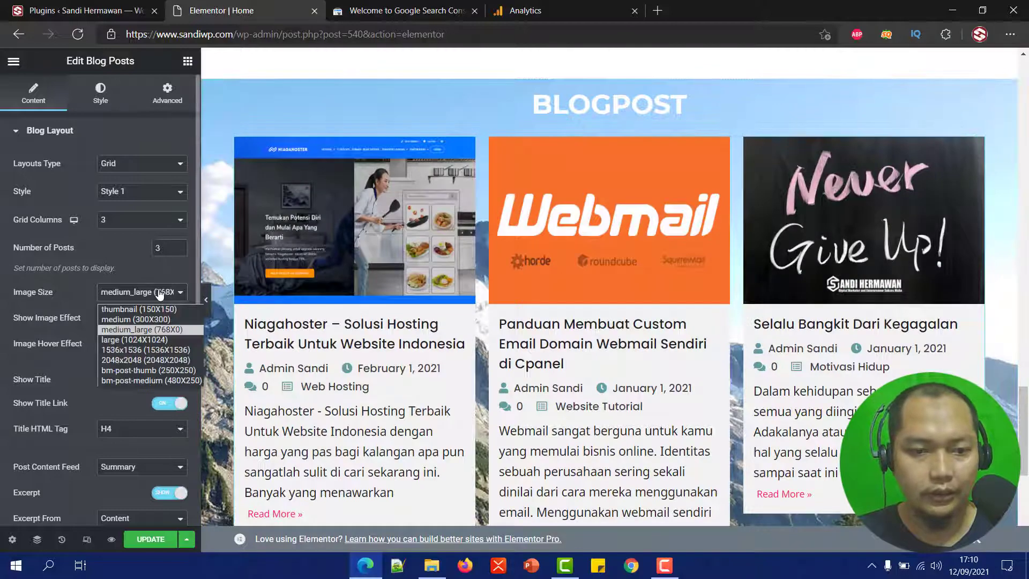
pyautogui.click(170, 321)
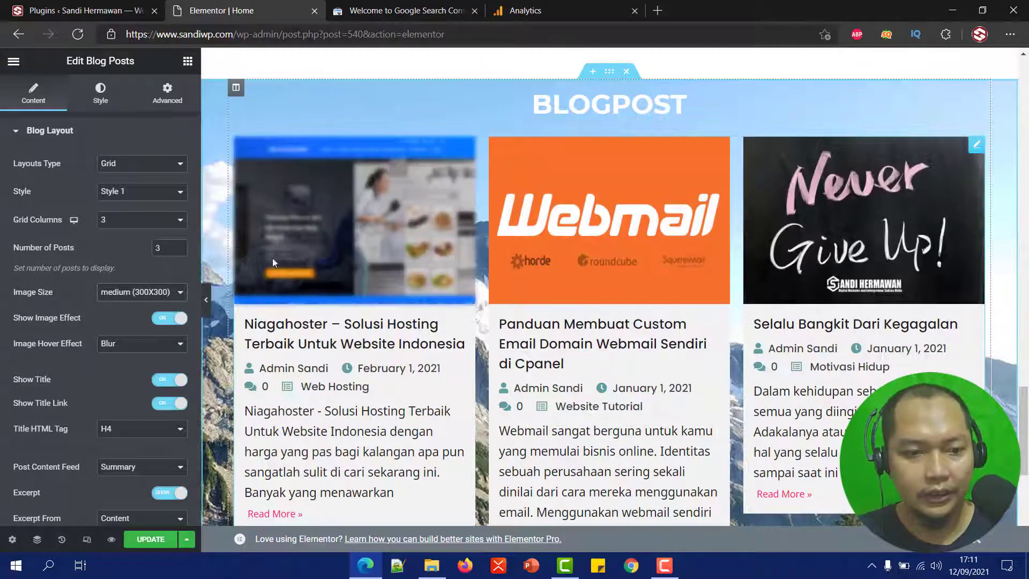
pyautogui.scroll(-3, 86, 323)
pyautogui.scroll(3, 86, 323)
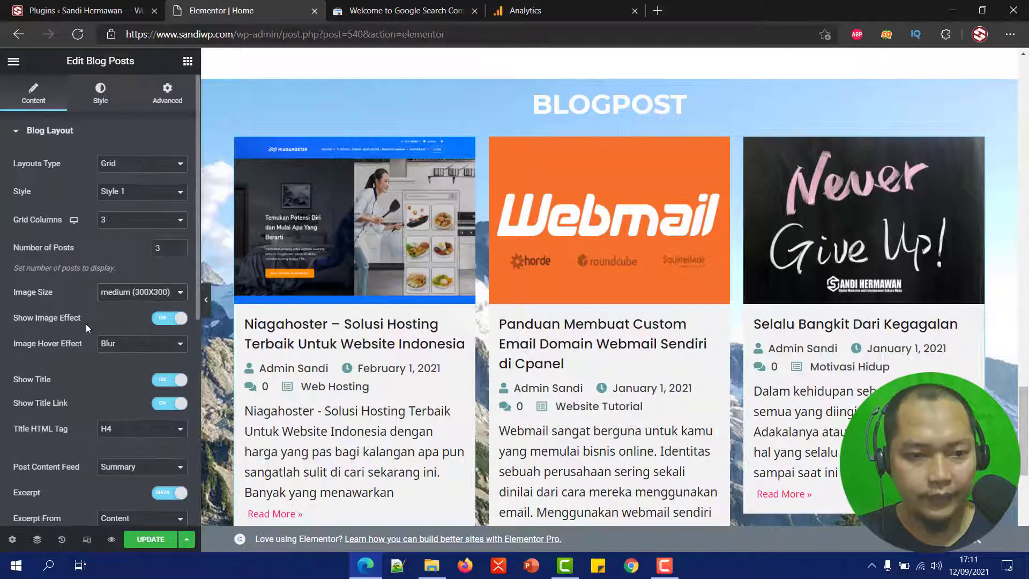
# Step: Try the Flashing, Gray Scale and Opacity image hover effects on the post images
pyautogui.click(124, 349)
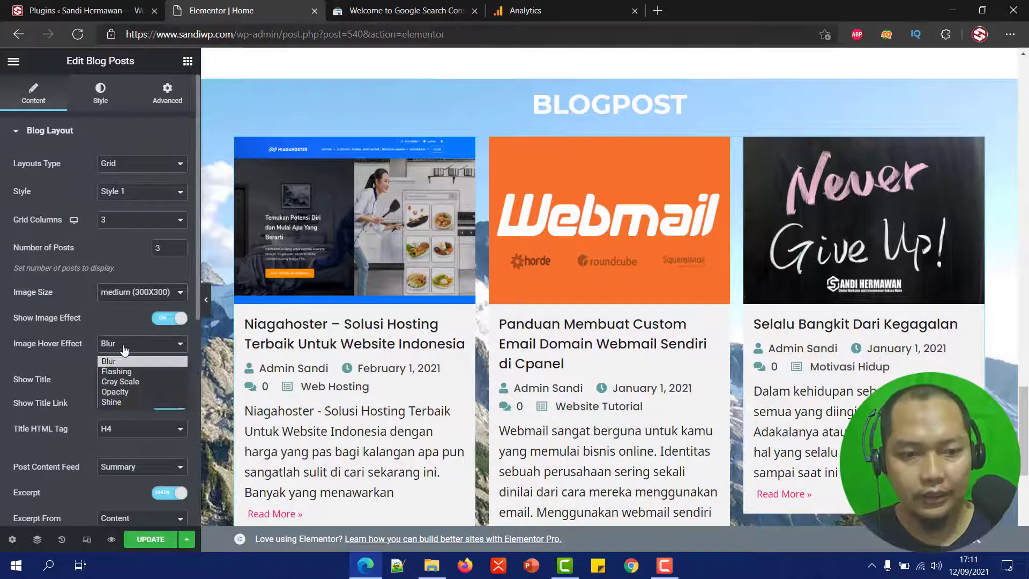
pyautogui.click(124, 349)
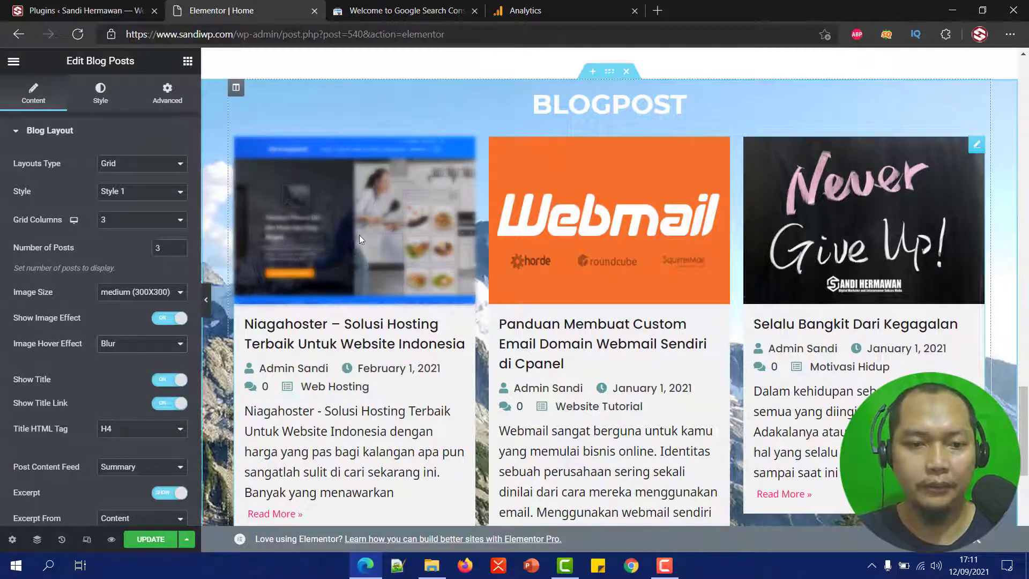
pyautogui.click(142, 344)
pyautogui.click(137, 370)
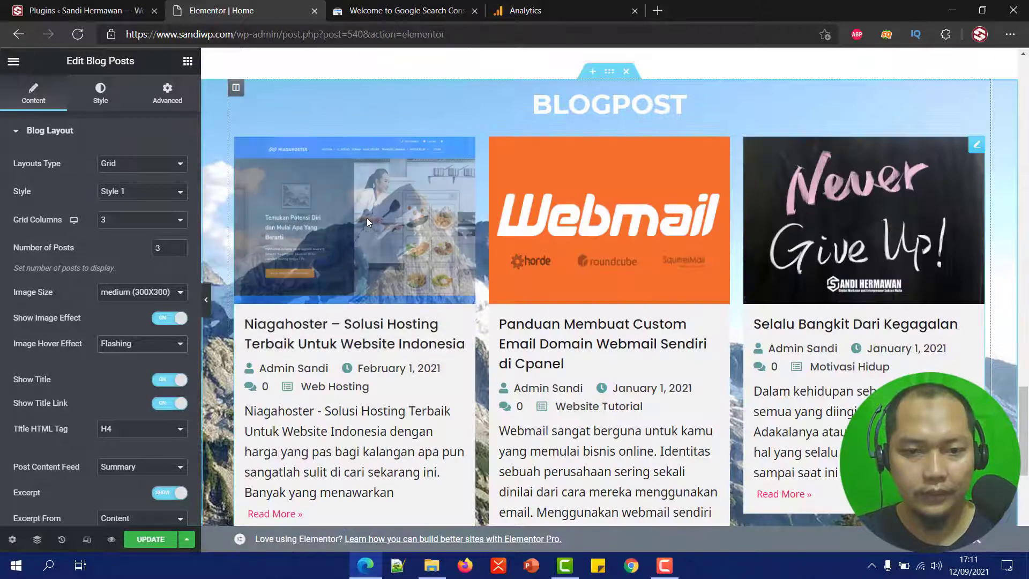
pyautogui.click(170, 340)
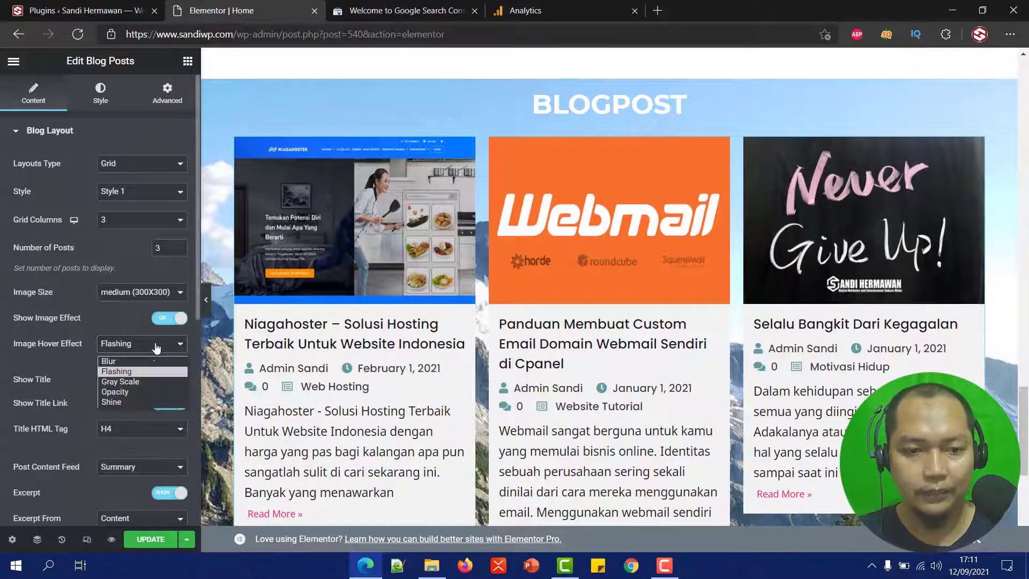
pyautogui.click(137, 375)
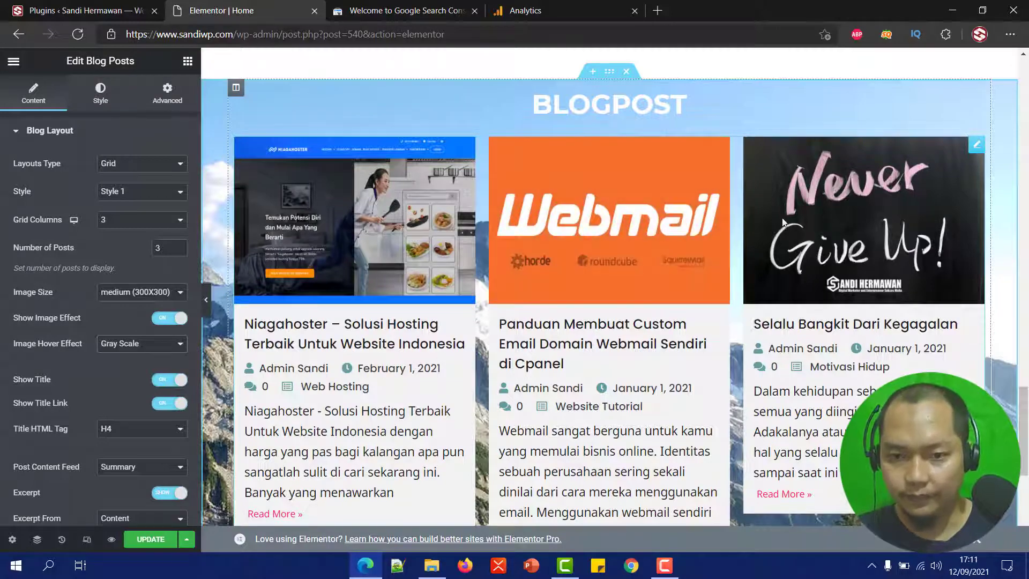
pyautogui.click(107, 344)
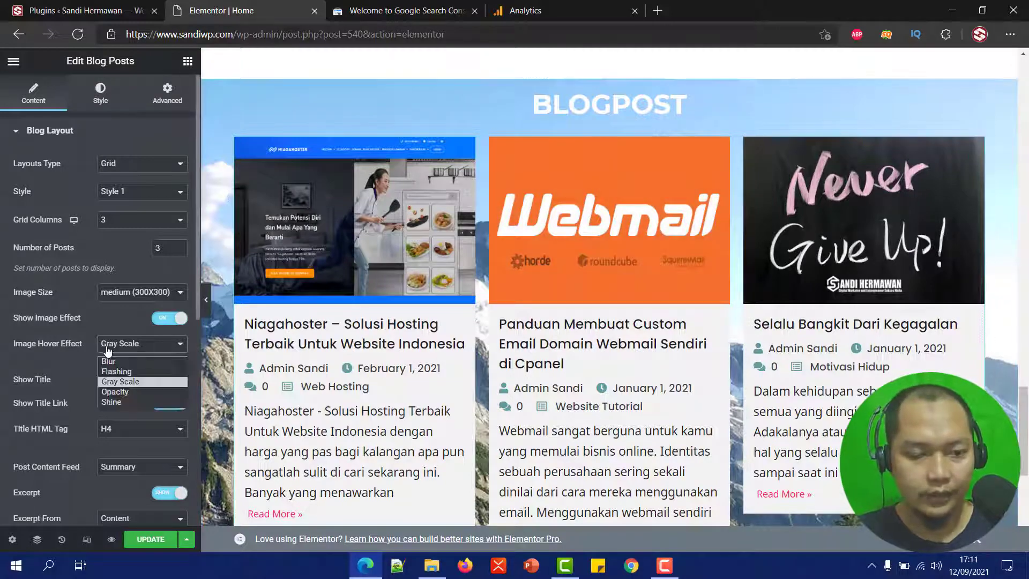
pyautogui.click(117, 391)
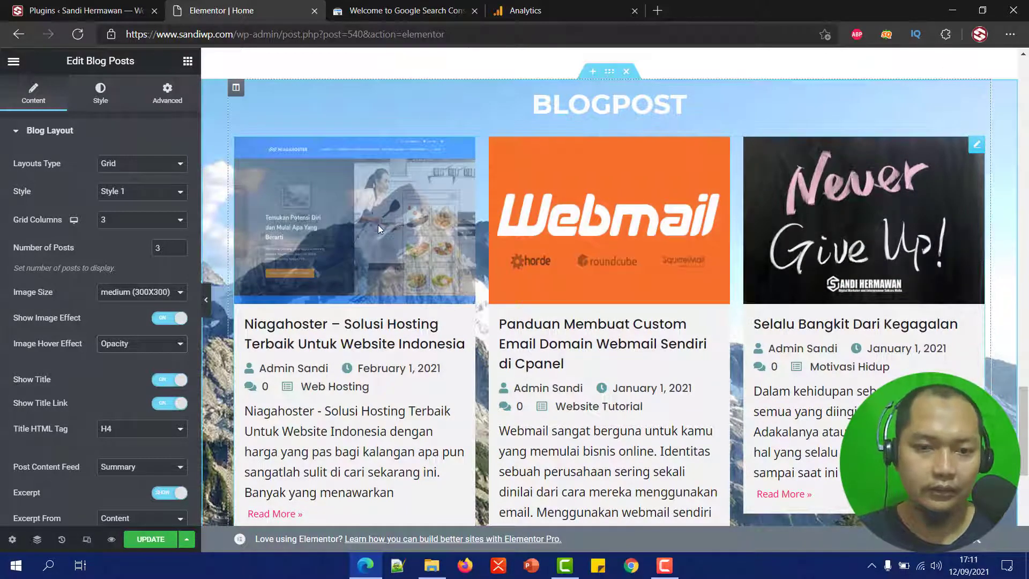
# Step: Set the image hover effect of the blog posts to Shine
pyautogui.click(142, 343)
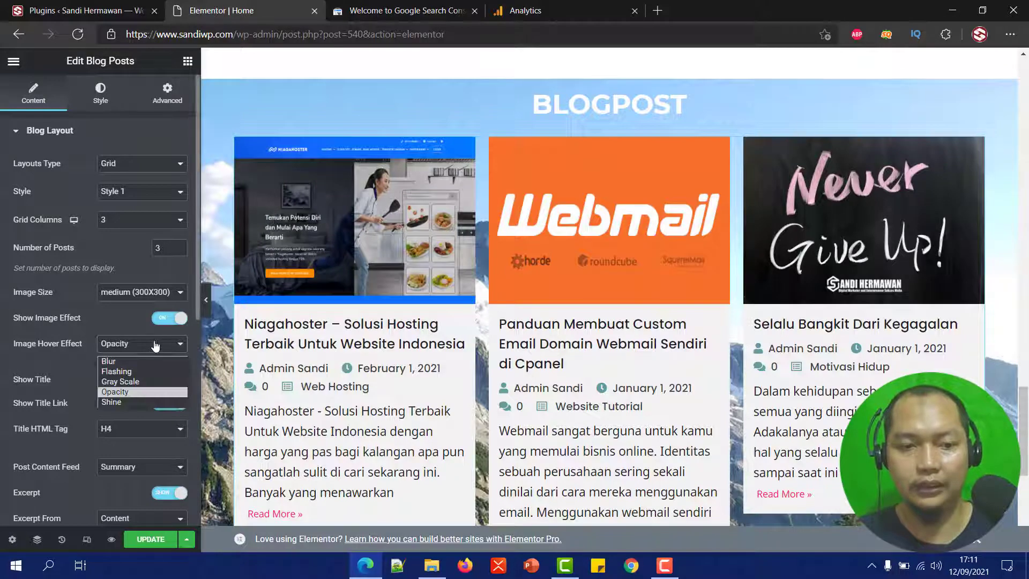
pyautogui.click(119, 404)
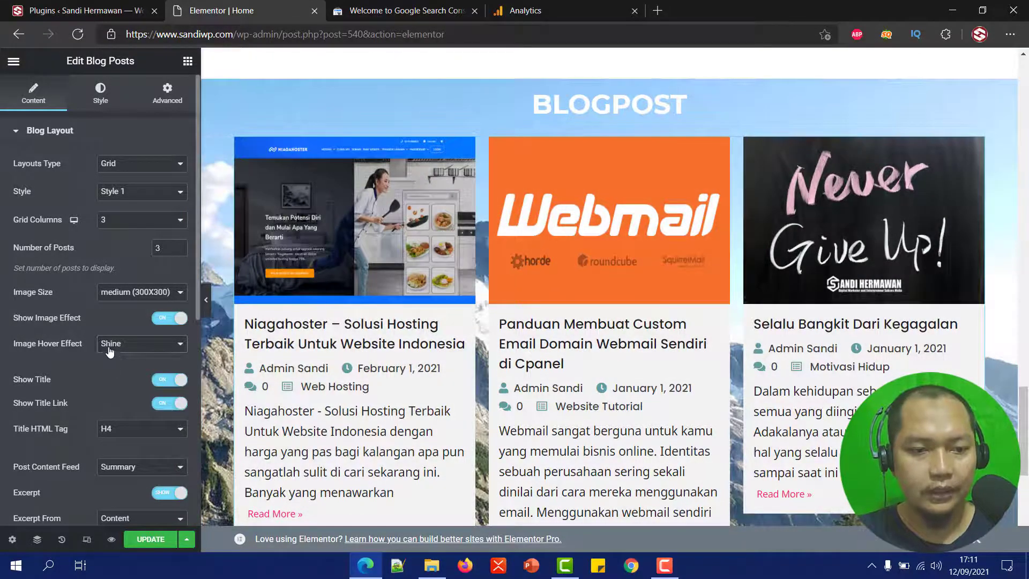
# Step: Try the Blur image hover effect on the post images and set the effect to Gray Scale
pyautogui.click(113, 348)
pyautogui.click(111, 361)
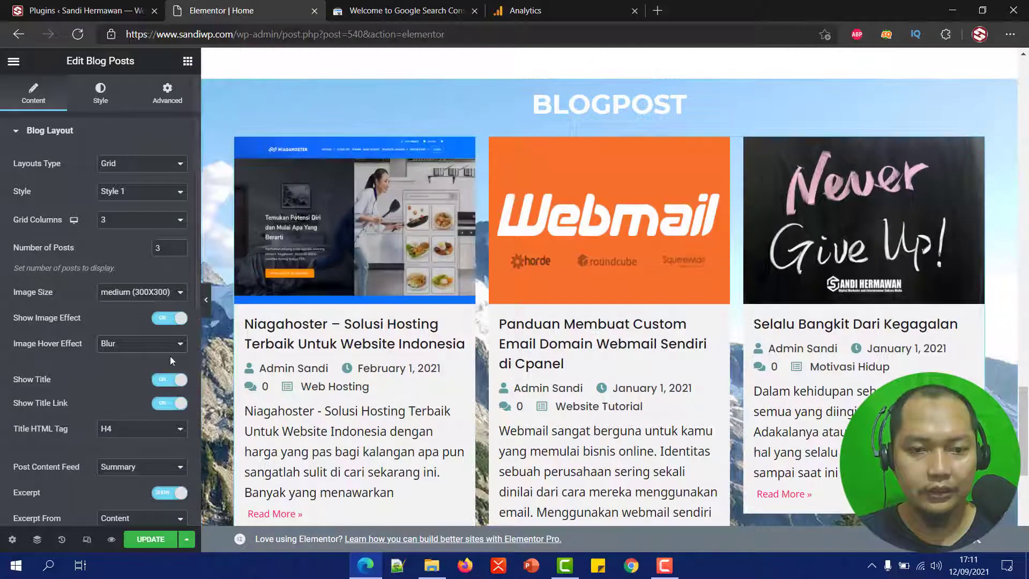
pyautogui.click(149, 348)
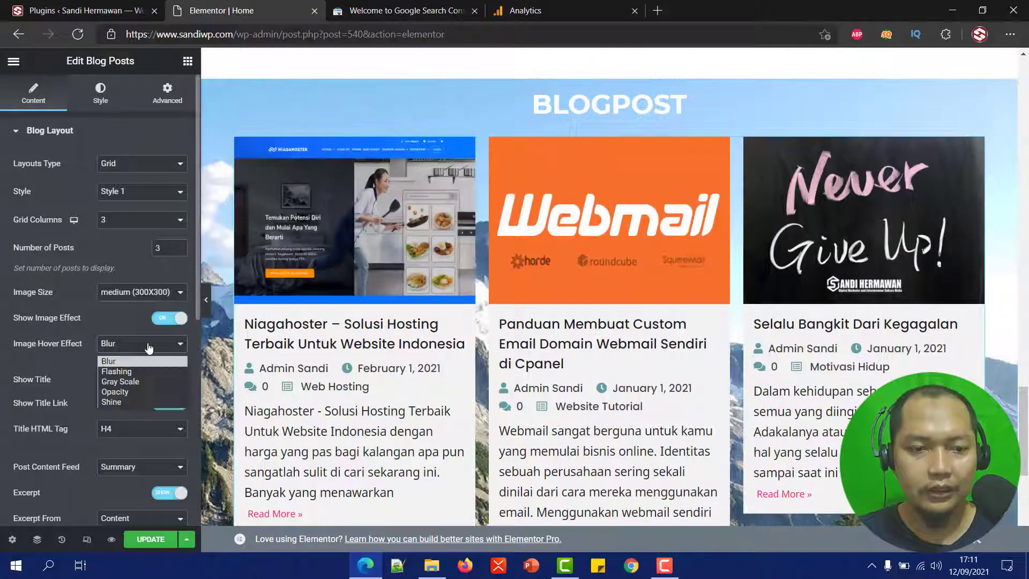
pyautogui.click(135, 382)
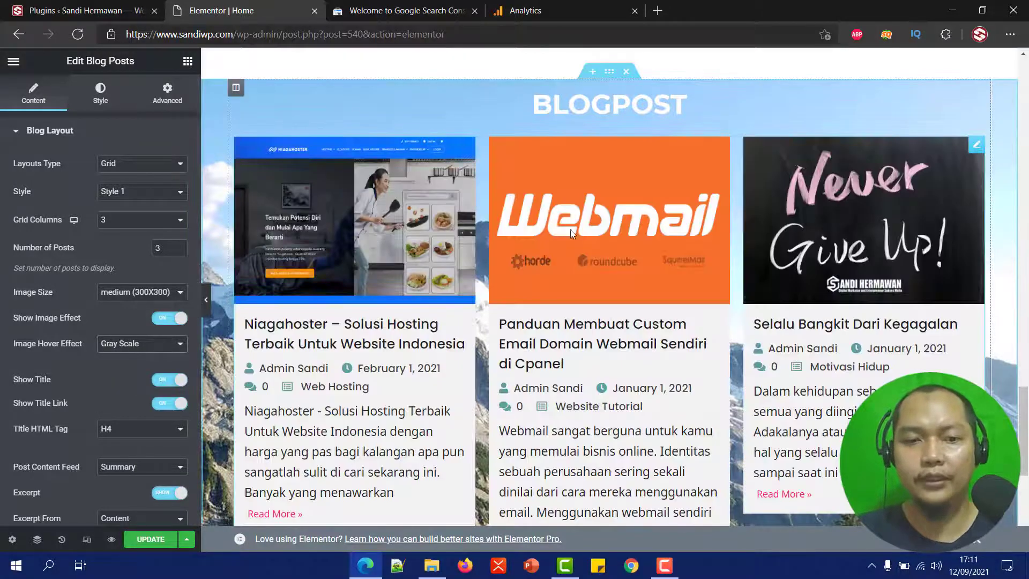
# Step: Hide the post titles and show them again, and turn off the title link for the blog posts
pyautogui.scroll(-2, 83, 368)
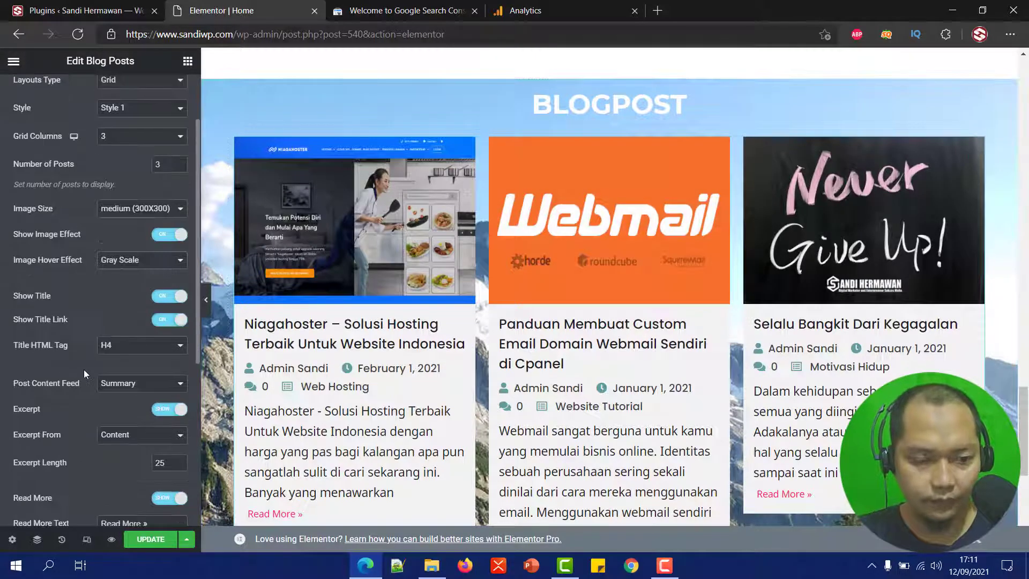
pyautogui.click(164, 296)
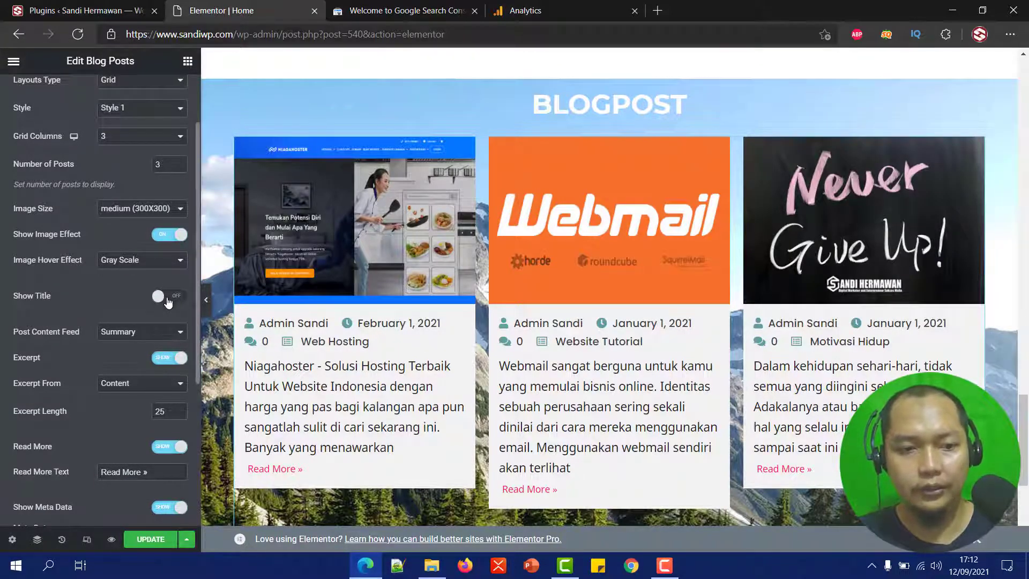
pyautogui.click(167, 301)
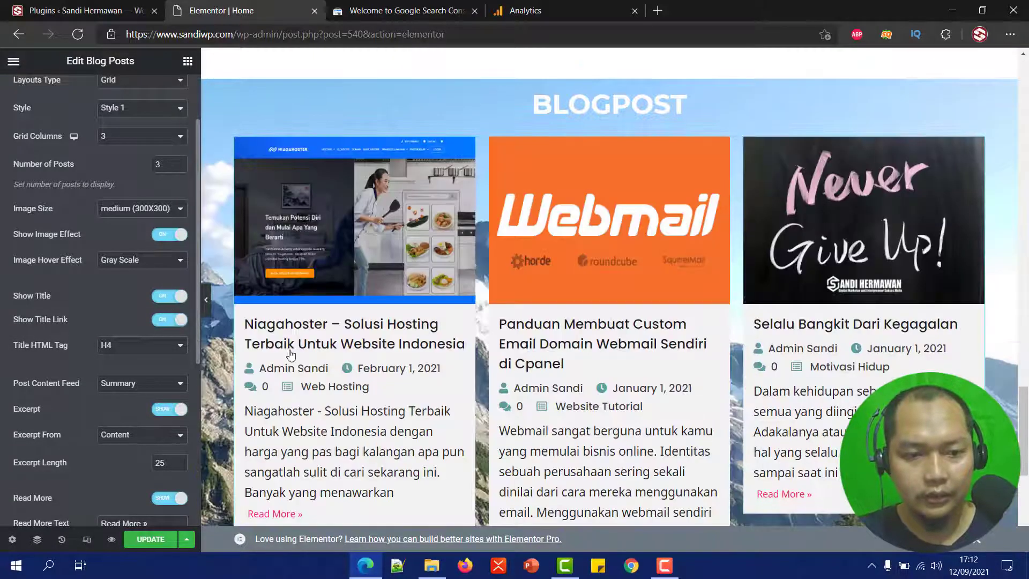
pyautogui.click(172, 321)
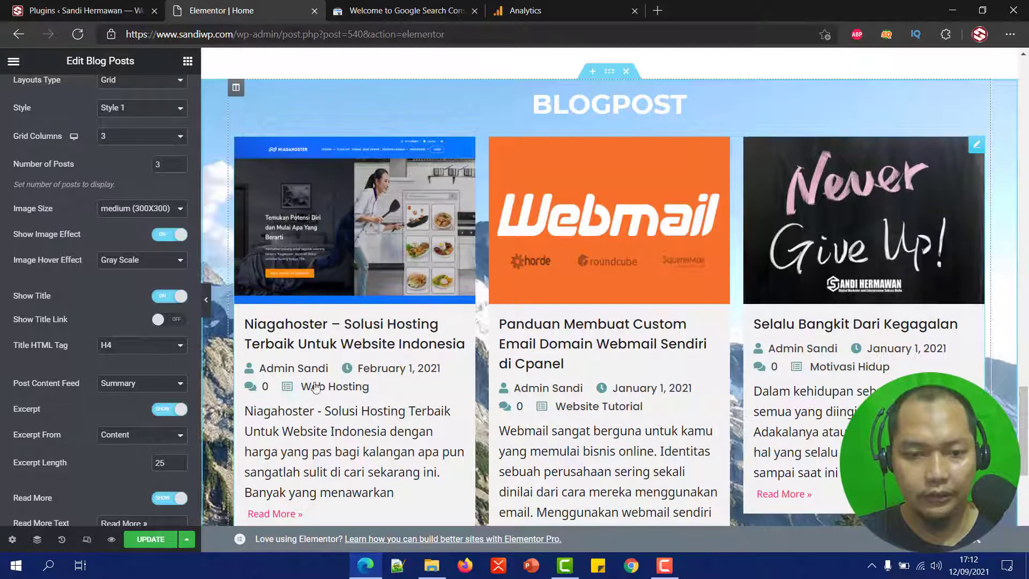
pyautogui.scroll(-1, 316, 387)
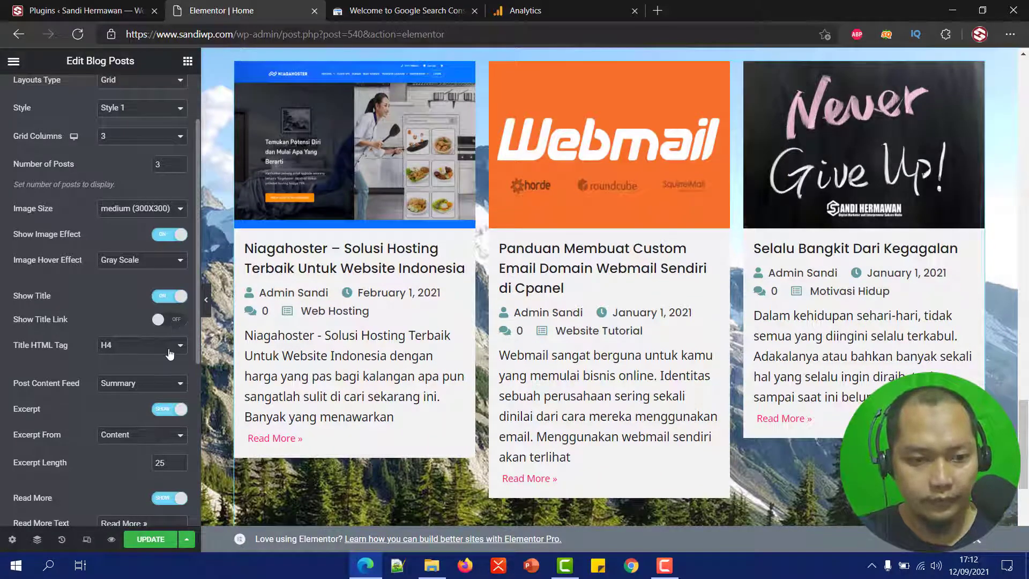
# Step: Keep the post content feed on Summary and set the excerpt length to 20
pyautogui.scroll(-2, 170, 355)
pyautogui.click(155, 301)
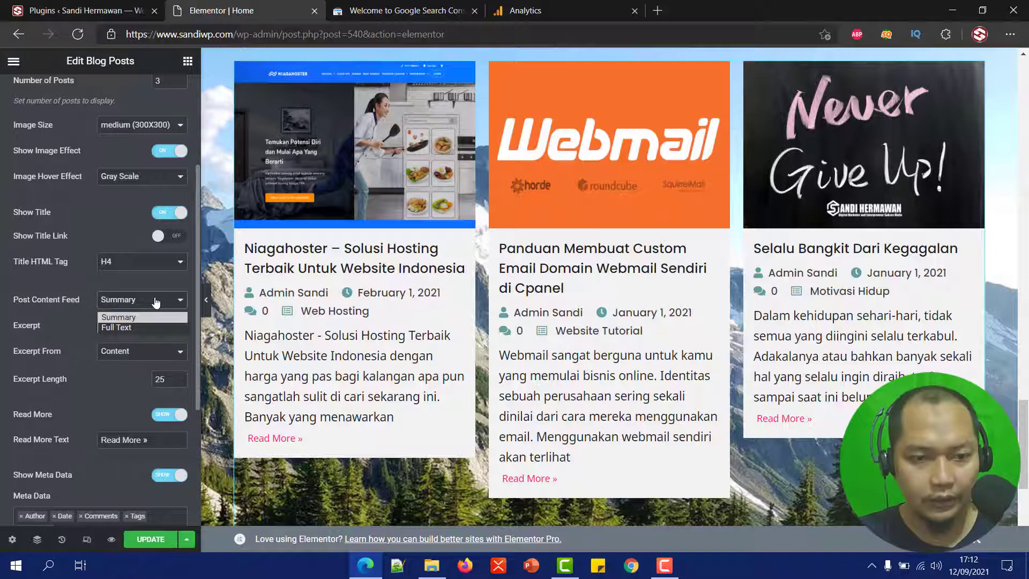
pyautogui.click(155, 301)
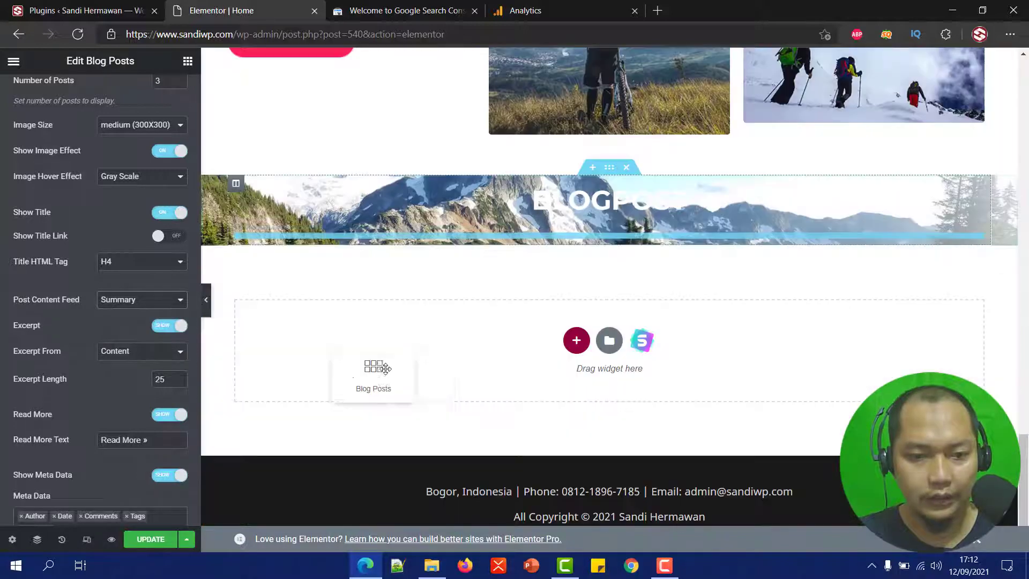
pyautogui.moveTo(385, 369); pyautogui.dragTo(369, 278)
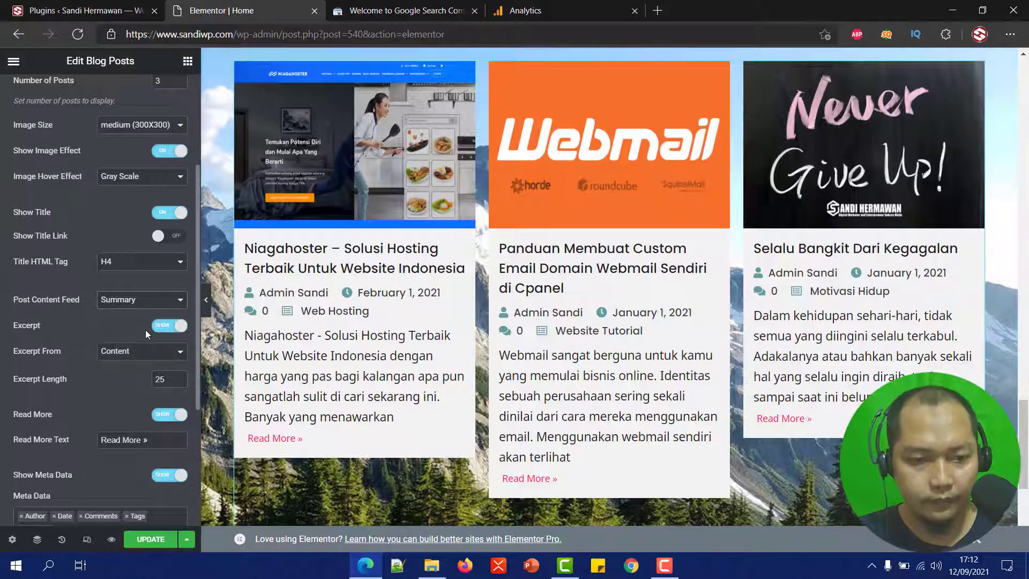
pyautogui.click(181, 380)
pyautogui.click(181, 380)
pyautogui.click(181, 379)
pyautogui.click(181, 379)
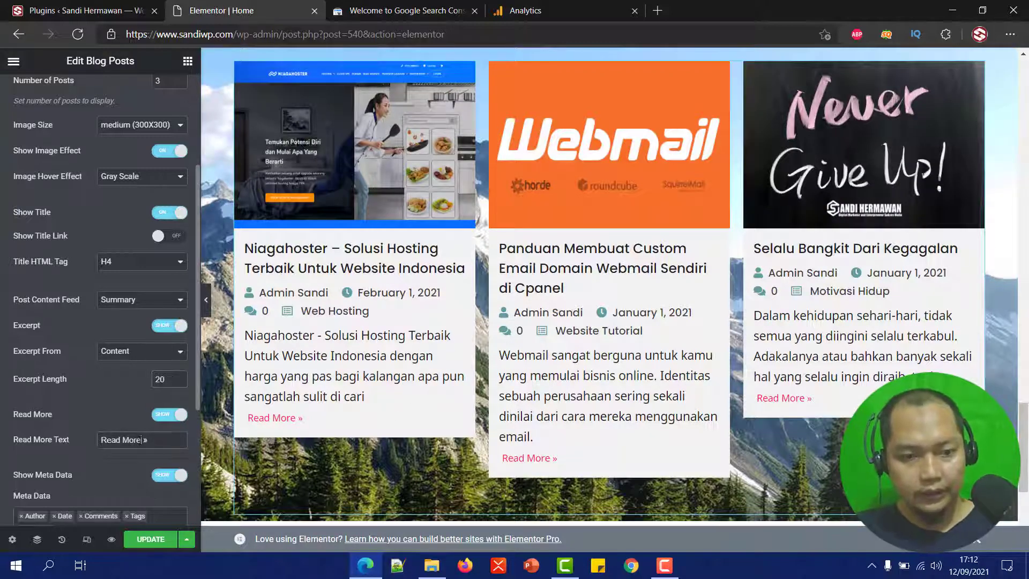
# Step: Replace the words "Read More" in the posts' read more text with "Selengkapnya", keeping the » symbol
pyautogui.moveTo(141, 440); pyautogui.dragTo(97, 439)
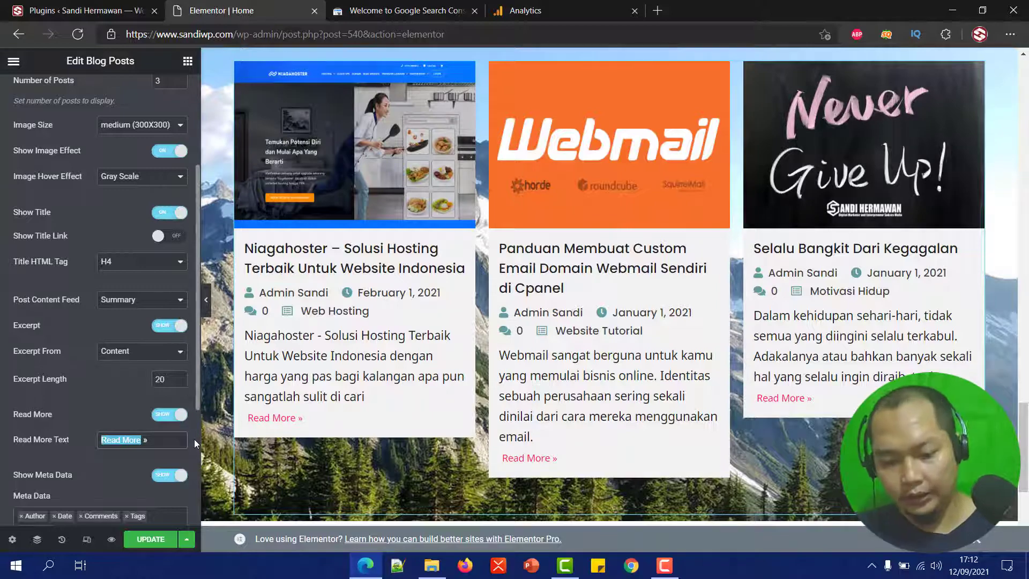
pyautogui.write('Sele')
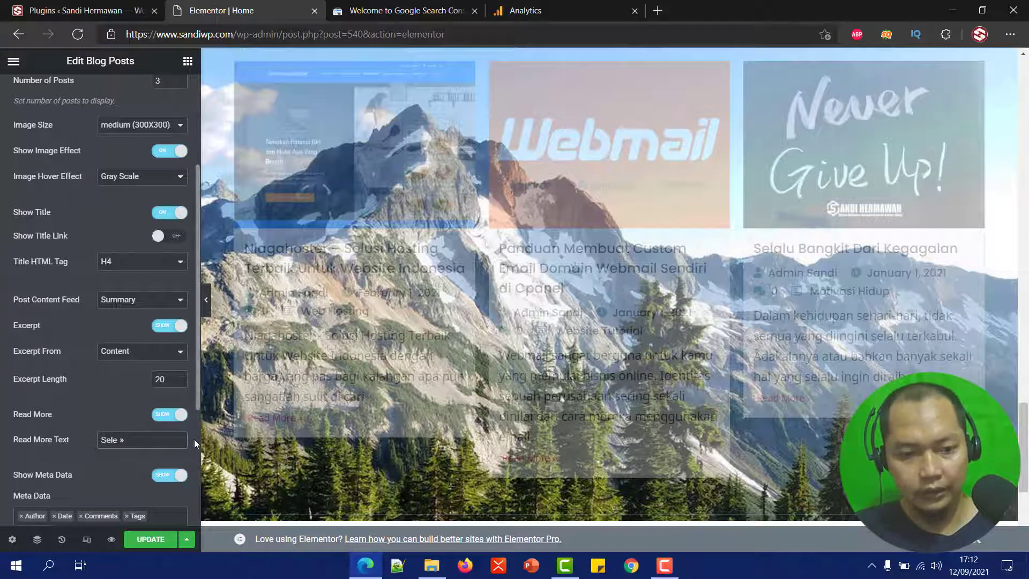
pyautogui.write('ngkap')
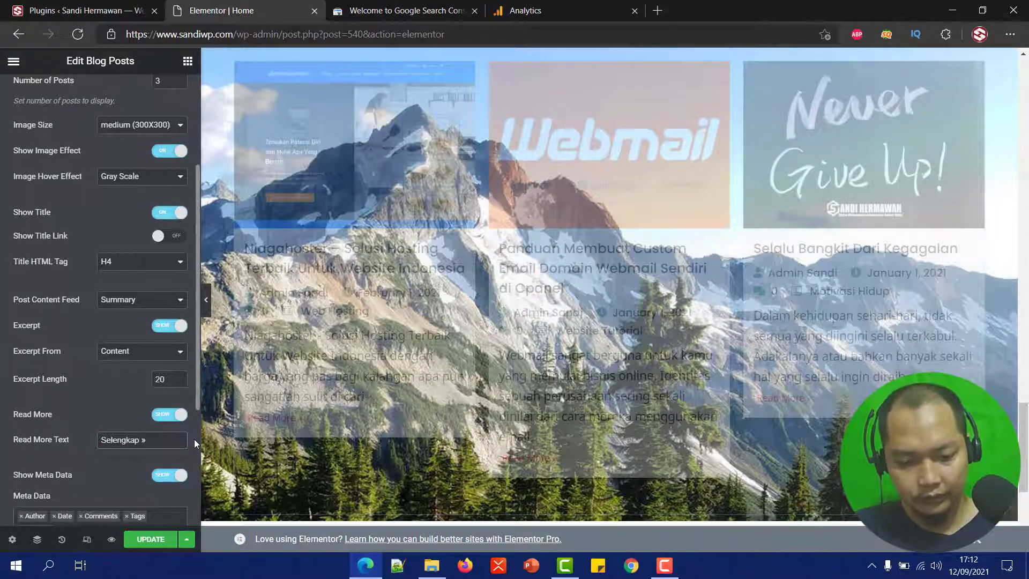
pyautogui.write('nya')
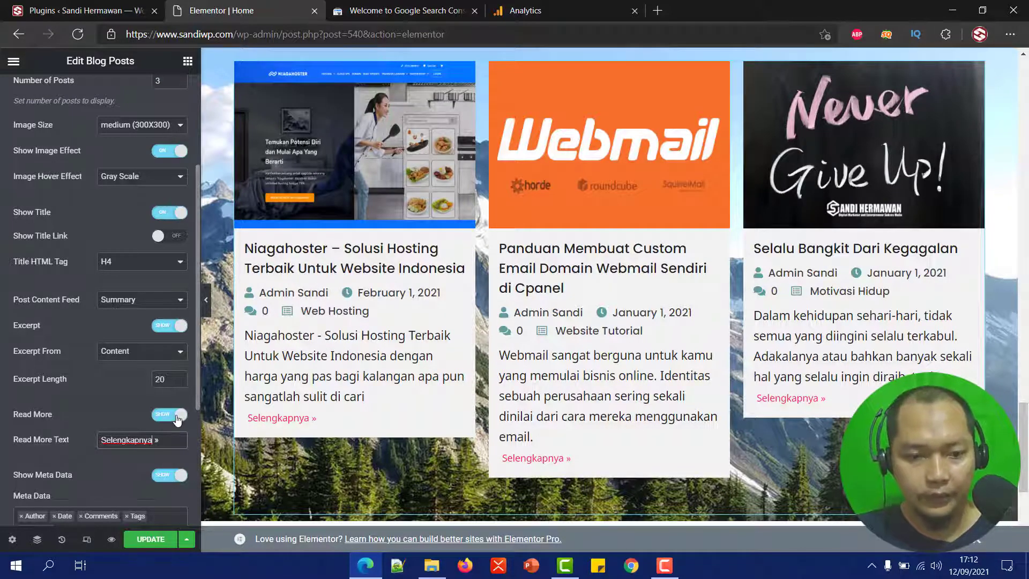
# Step: Remove Date, Comments and Tags from the posts' meta data, keeping Author and Category
pyautogui.scroll(-3, 177, 420)
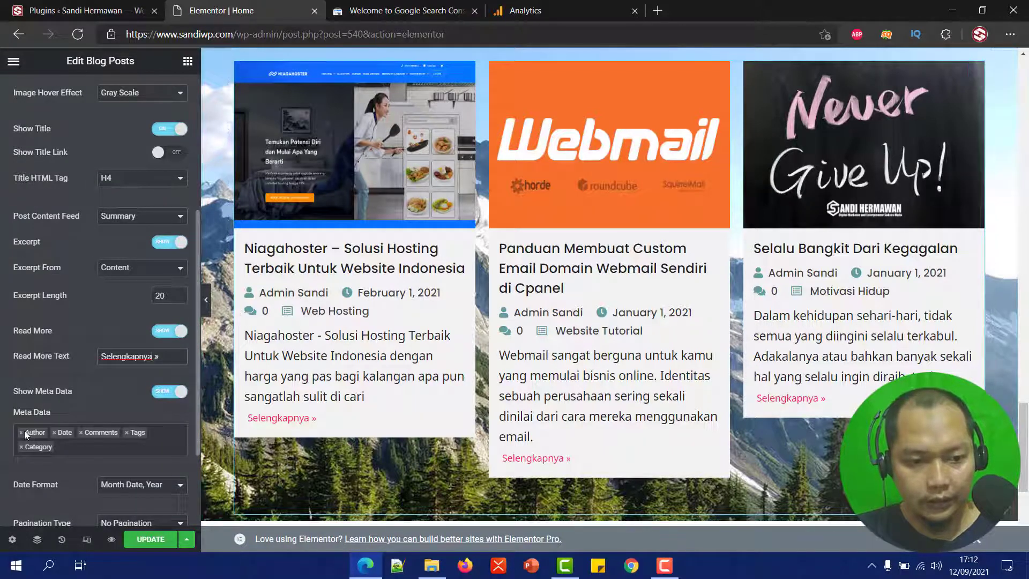
pyautogui.click(53, 433)
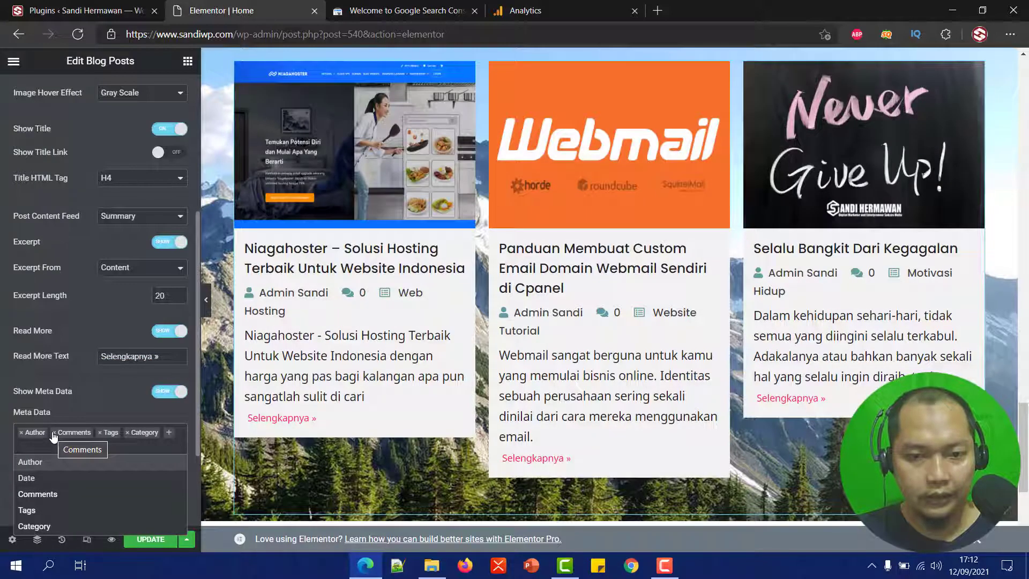
pyautogui.click(53, 433)
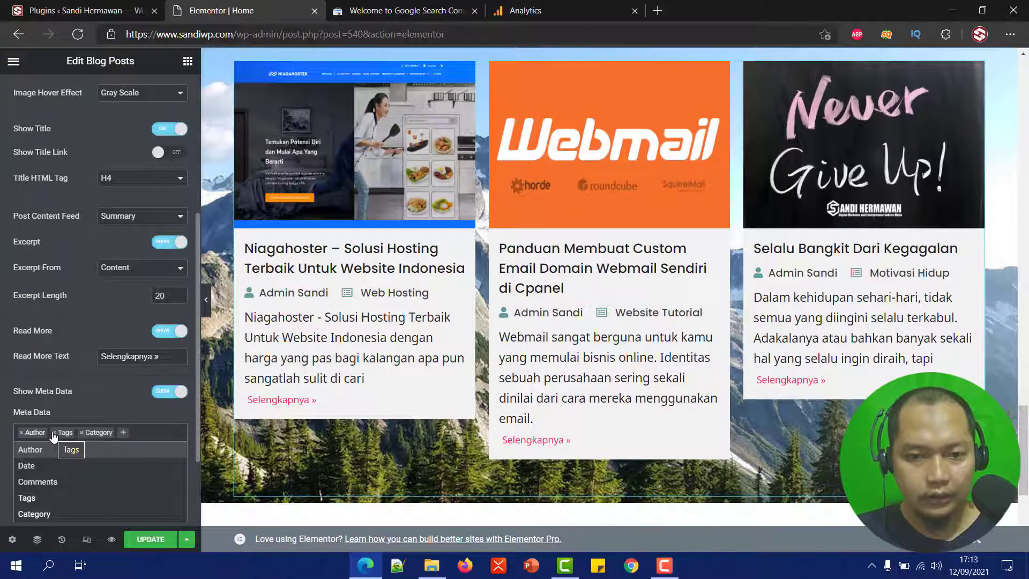
pyautogui.click(53, 432)
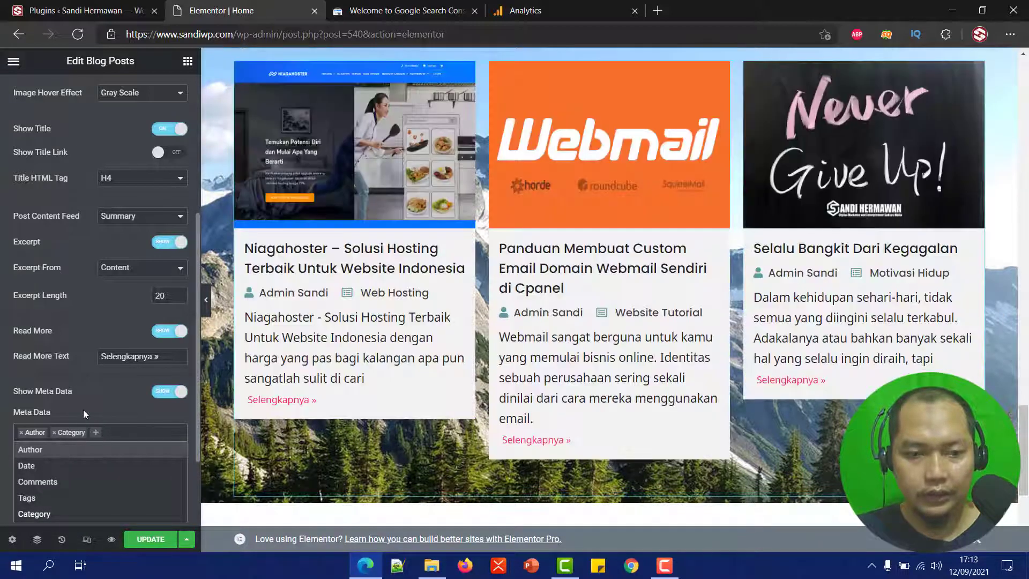
pyautogui.click(84, 409)
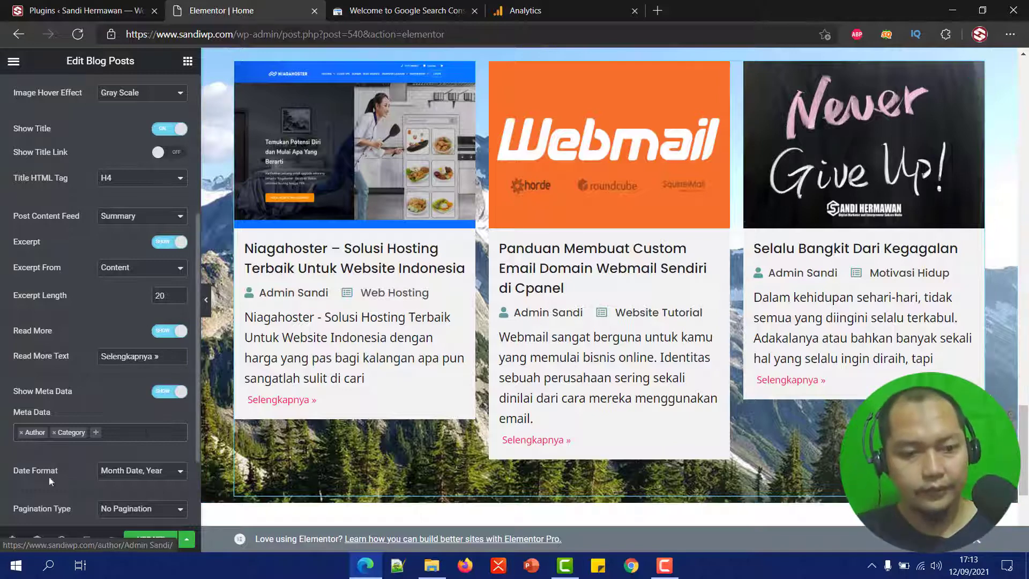
# Step: Try the Paged pagination type with Style 1 below the posts and return it to No Pagination
pyautogui.scroll(-3, 190, 319)
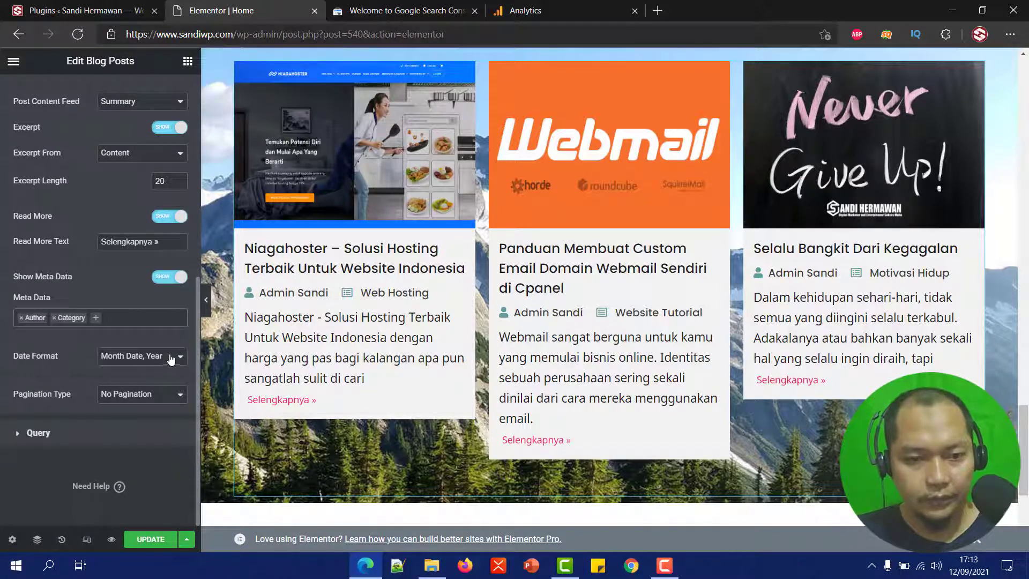
pyautogui.click(153, 395)
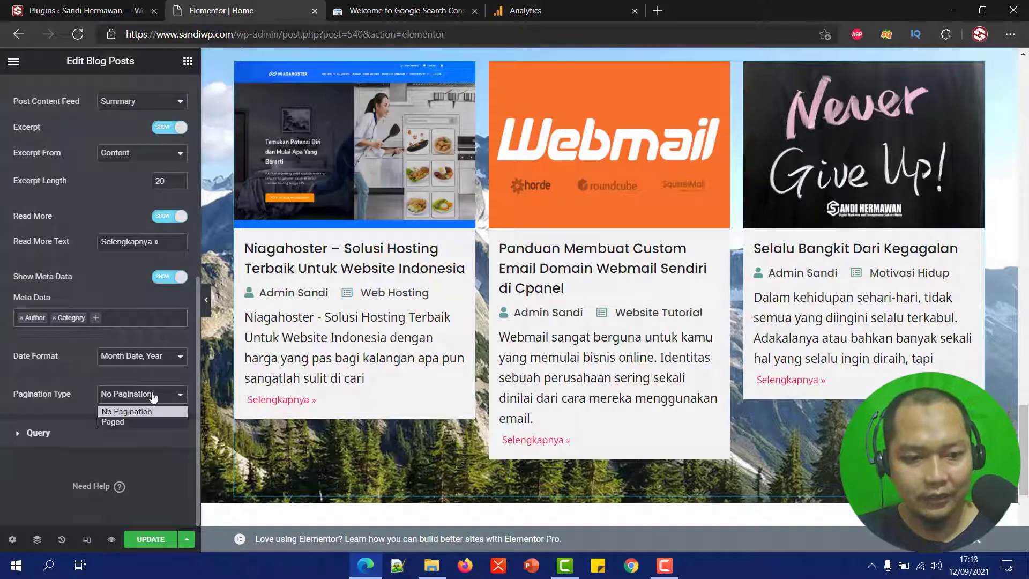
pyautogui.click(130, 422)
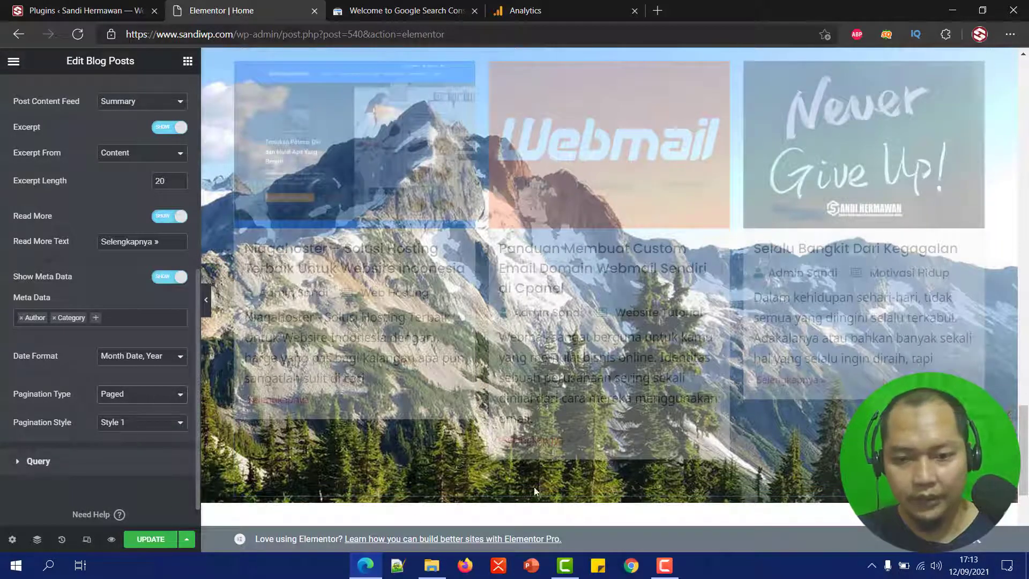
pyautogui.scroll(-3, 564, 449)
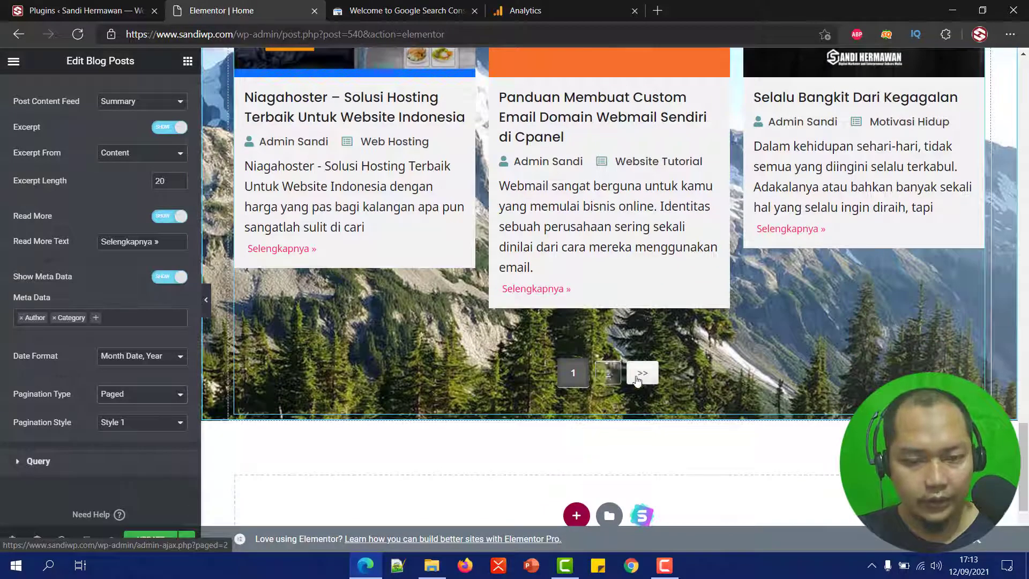
pyautogui.click(143, 423)
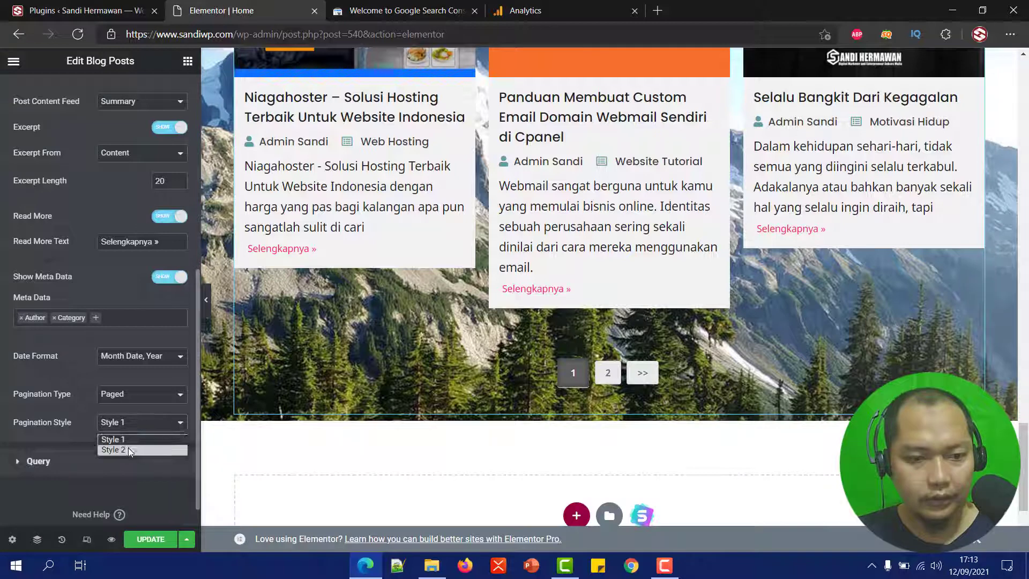
pyautogui.click(133, 439)
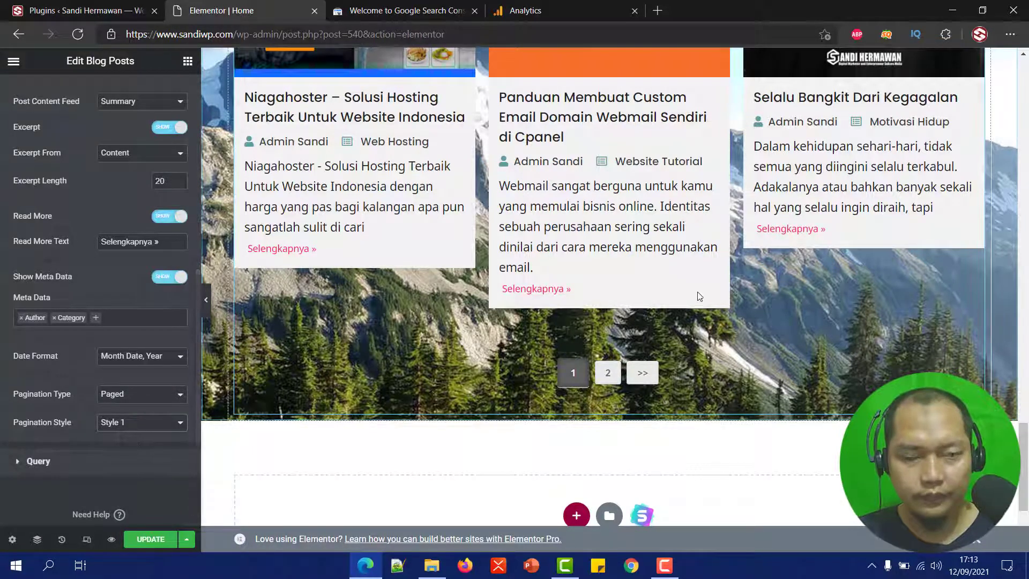
pyautogui.scroll(6, 80, 330)
pyautogui.scroll(-6, 80, 330)
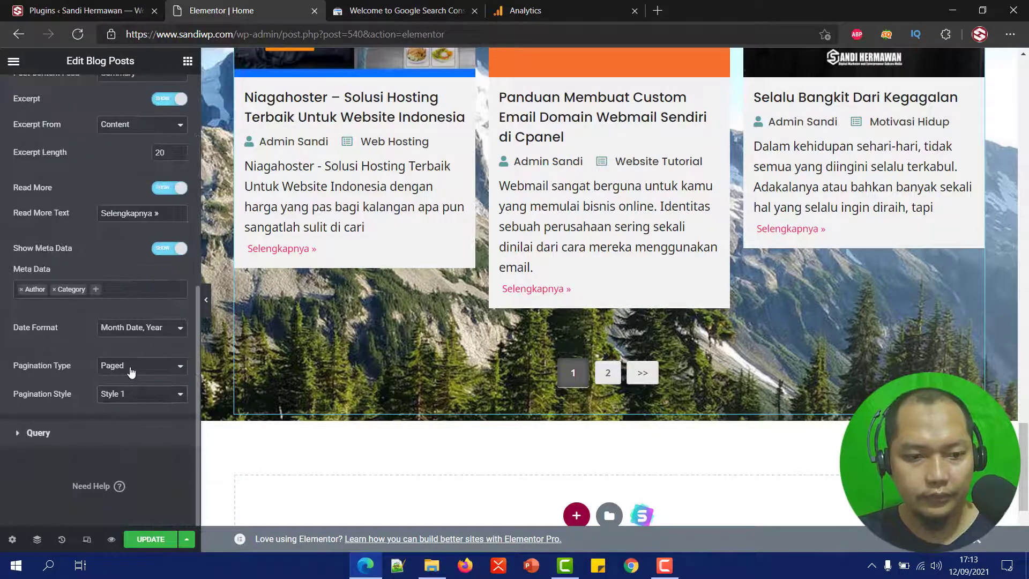
pyautogui.click(130, 371)
pyautogui.click(127, 378)
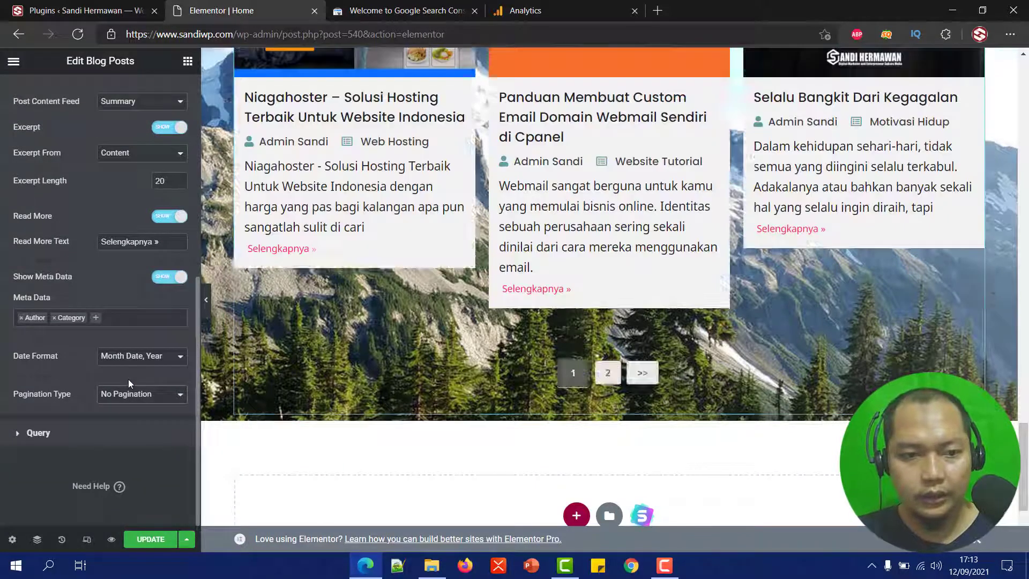
# Step: Look through the widget's style settings and set the post title color to red (#F21313)
pyautogui.scroll(7, 128, 381)
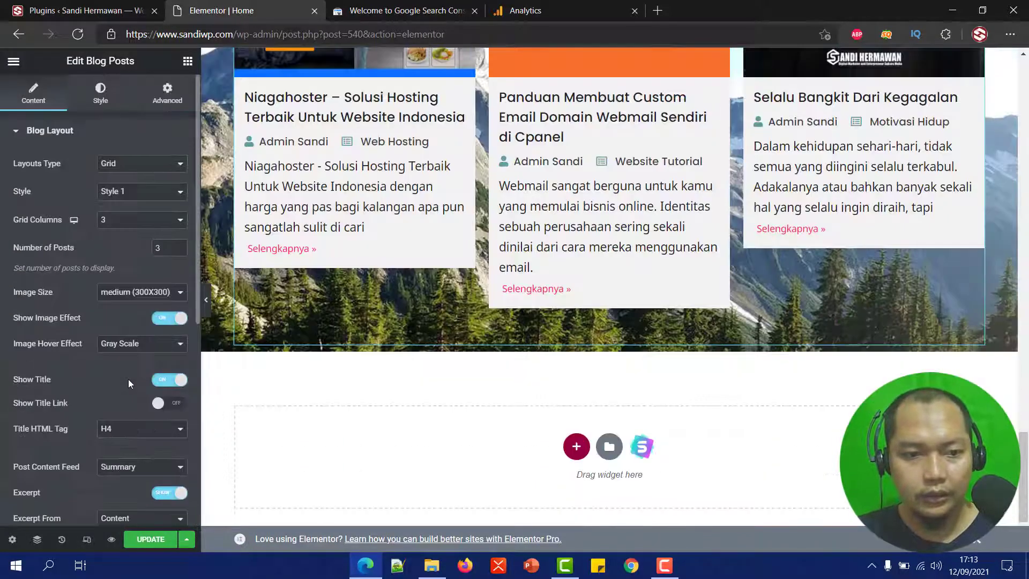
pyautogui.click(107, 89)
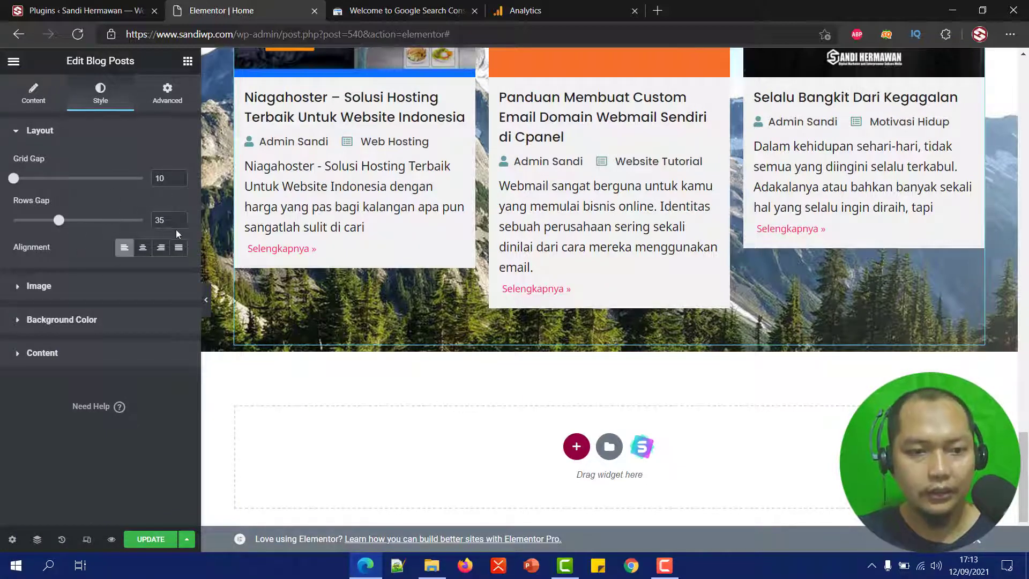
pyautogui.click(69, 287)
pyautogui.click(84, 264)
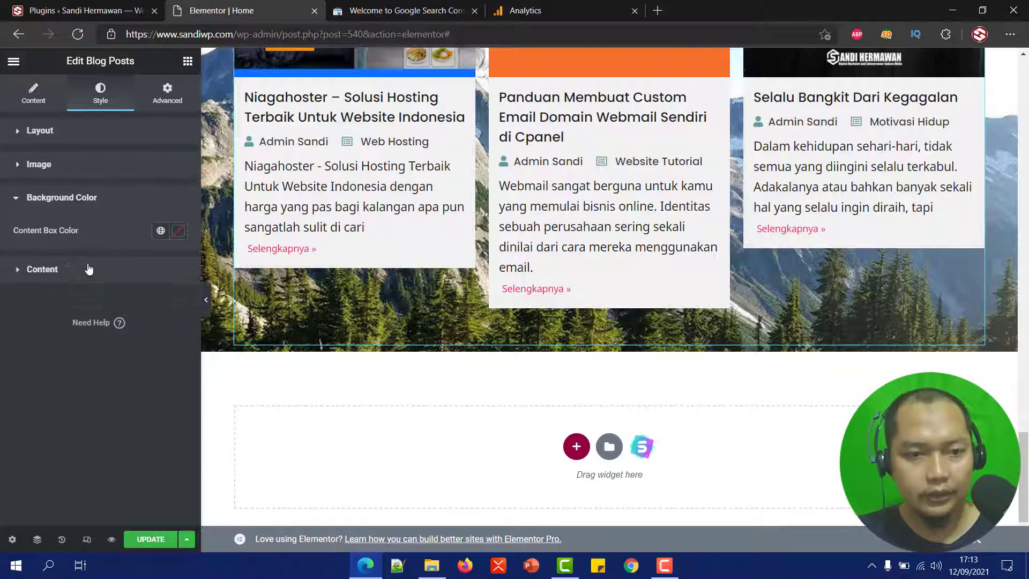
pyautogui.click(50, 270)
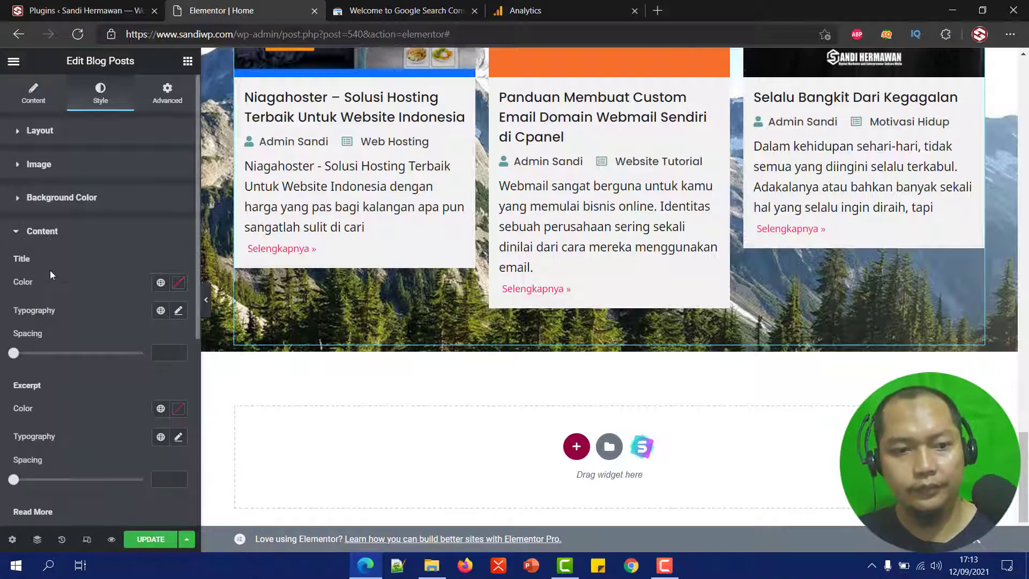
pyautogui.click(175, 283)
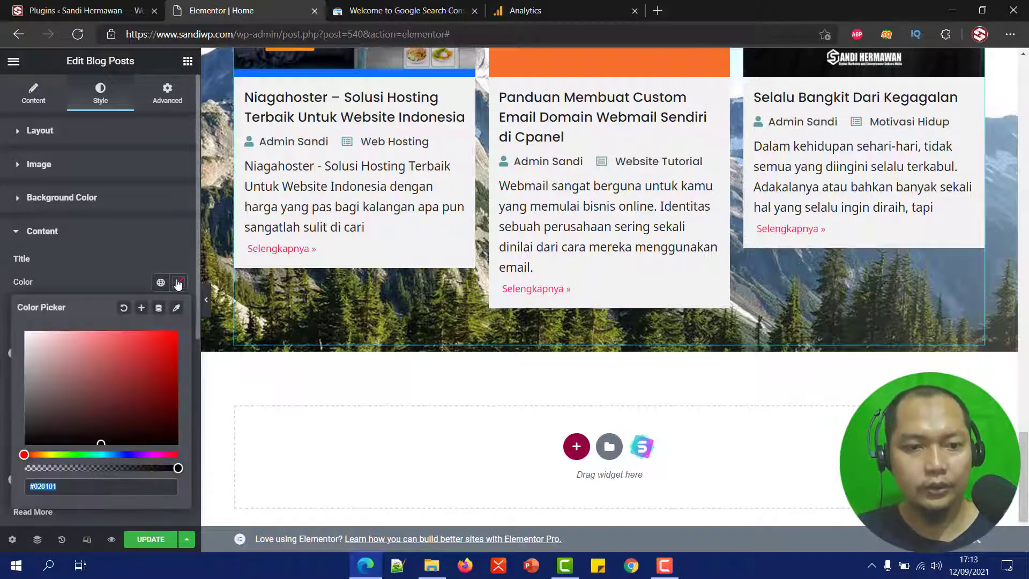
pyautogui.click(175, 332)
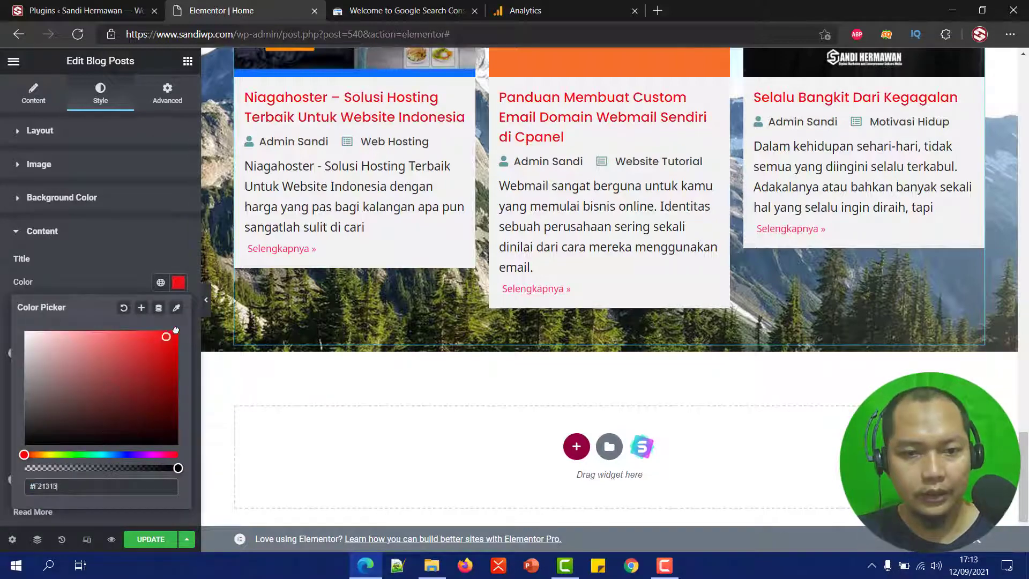
# Step: Set the post title color to brighter red (#FF0404), look over the remaining content style settings, and update the page
pyautogui.scroll(4, 596, 207)
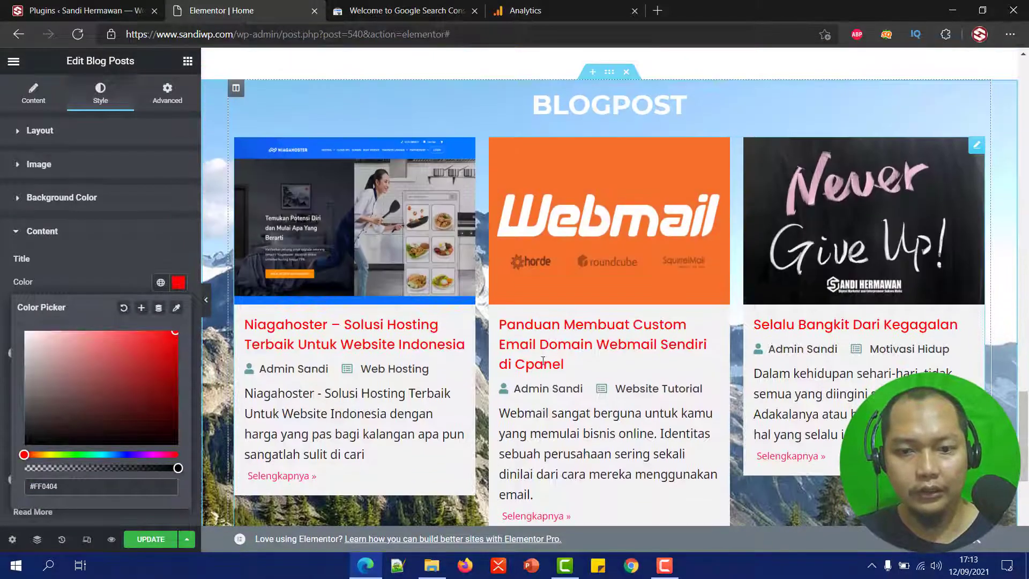
pyautogui.click(112, 244)
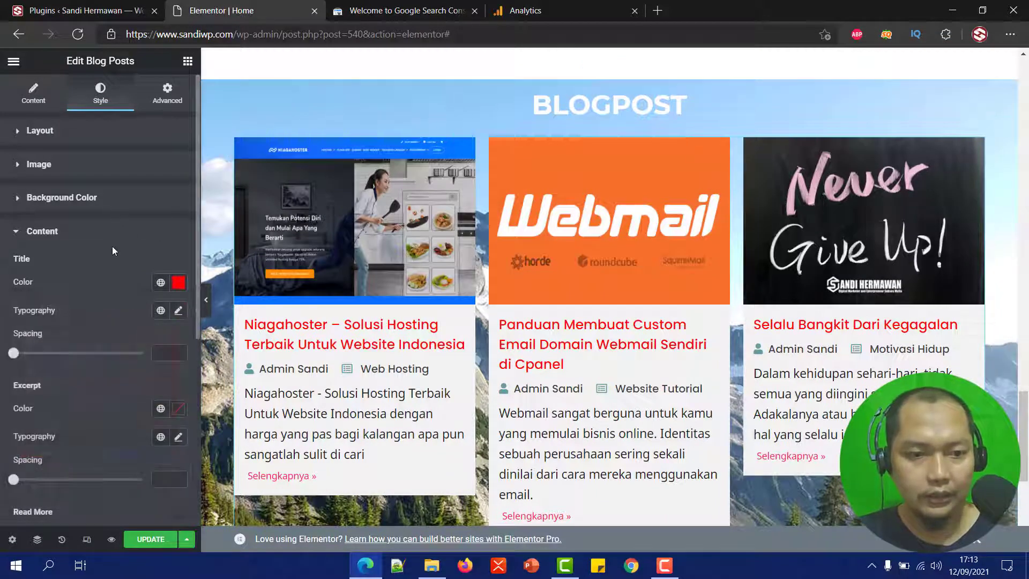
pyautogui.click(73, 241)
pyautogui.scroll(-4, 72, 241)
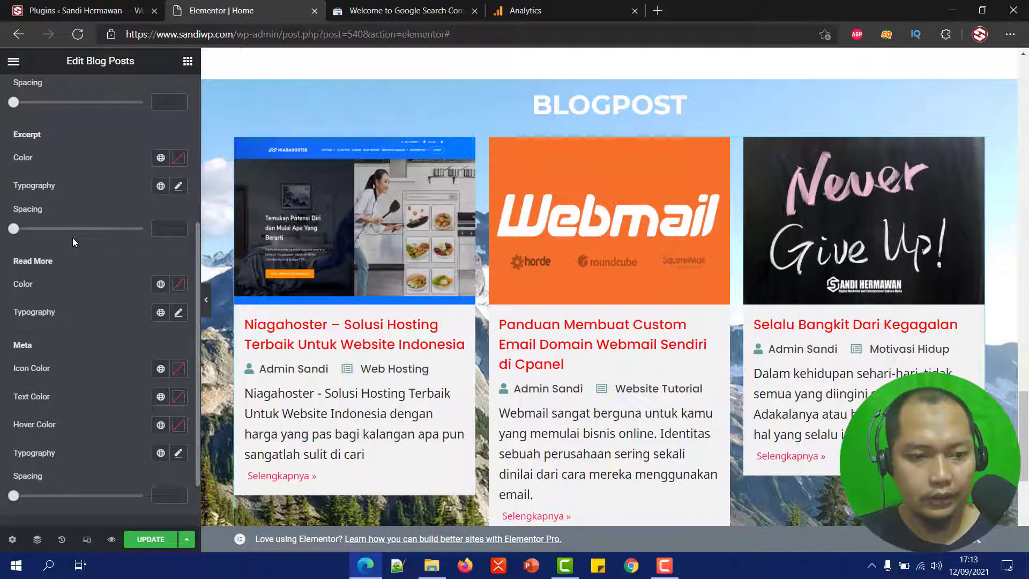
pyautogui.scroll(-3, 114, 258)
pyautogui.click(159, 539)
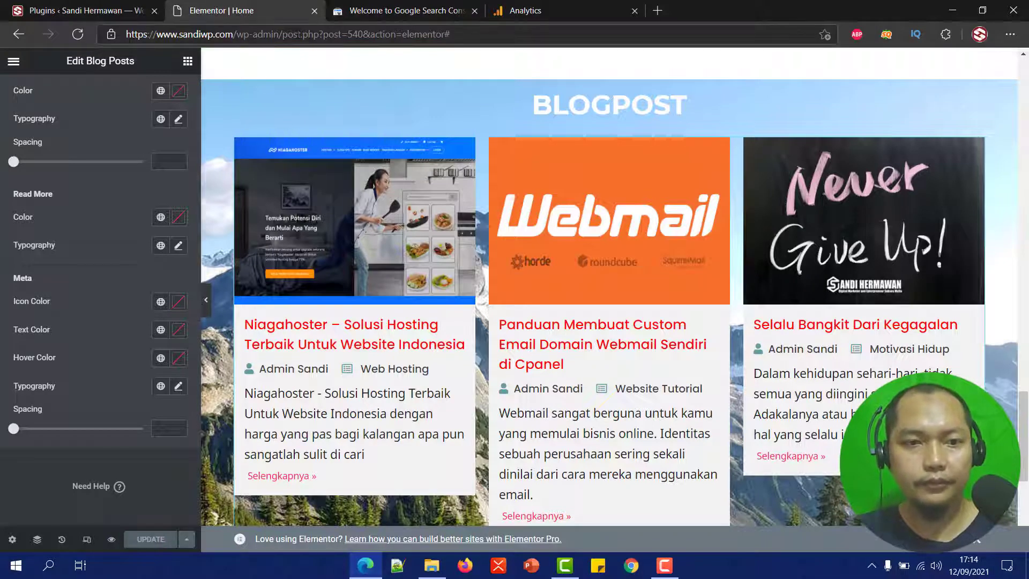
# Step: View the published home page in a new browser tab, dismiss the translation offer, and check the BLOGPOST section
pyautogui.click(14, 61)
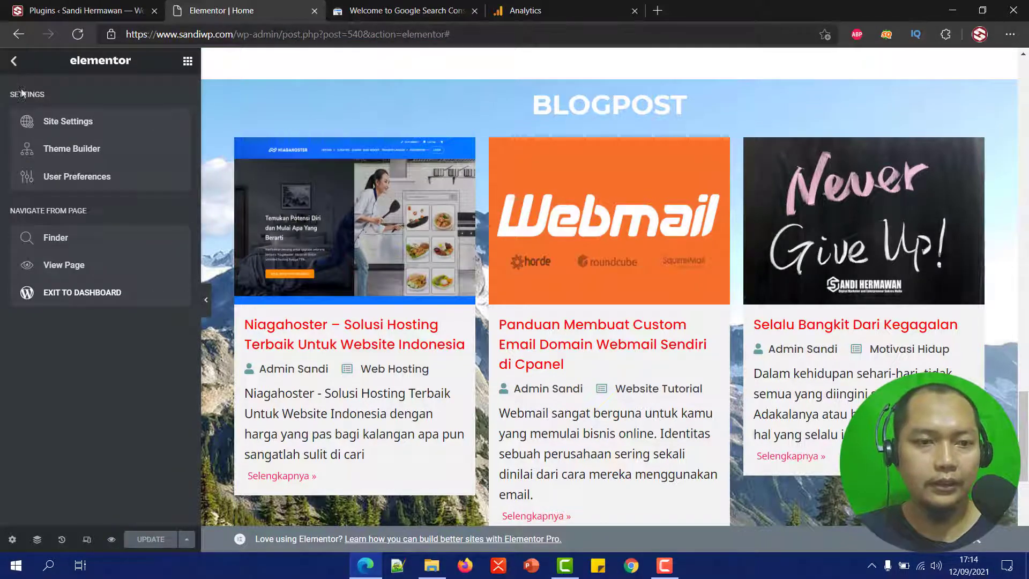
pyautogui.rightClick(75, 262)
pyautogui.click(134, 269)
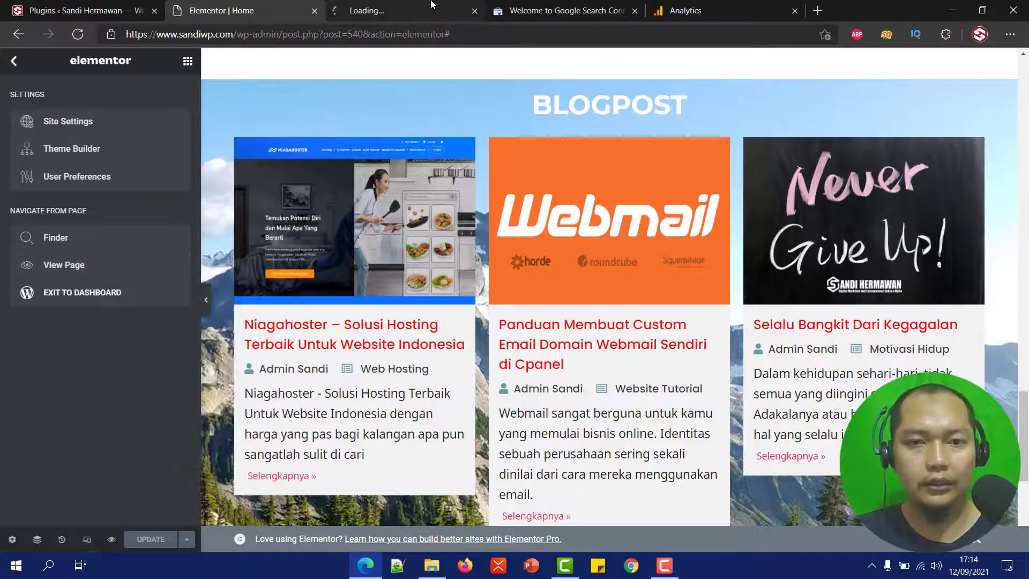
pyautogui.click(431, 5)
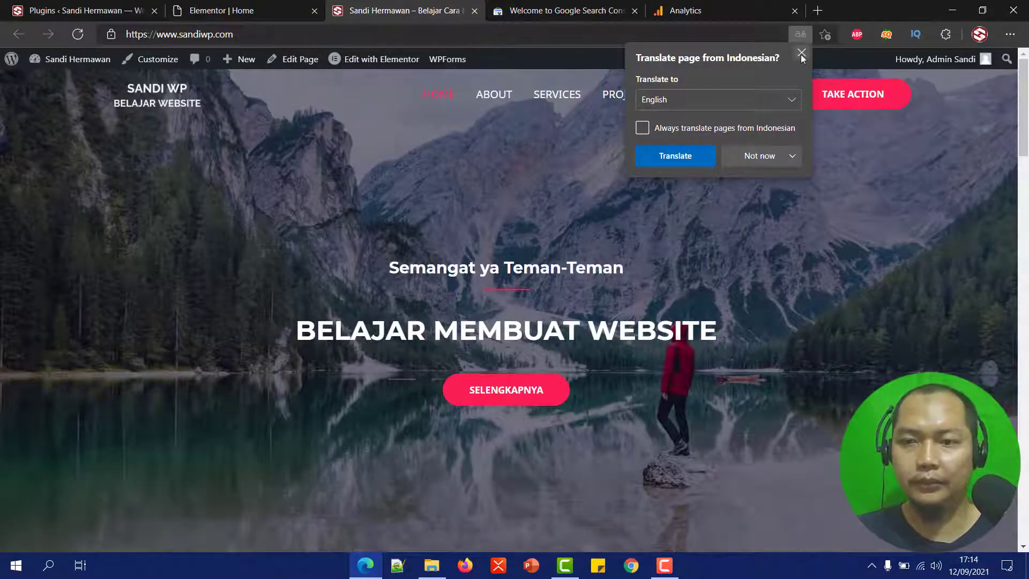
pyautogui.click(801, 53)
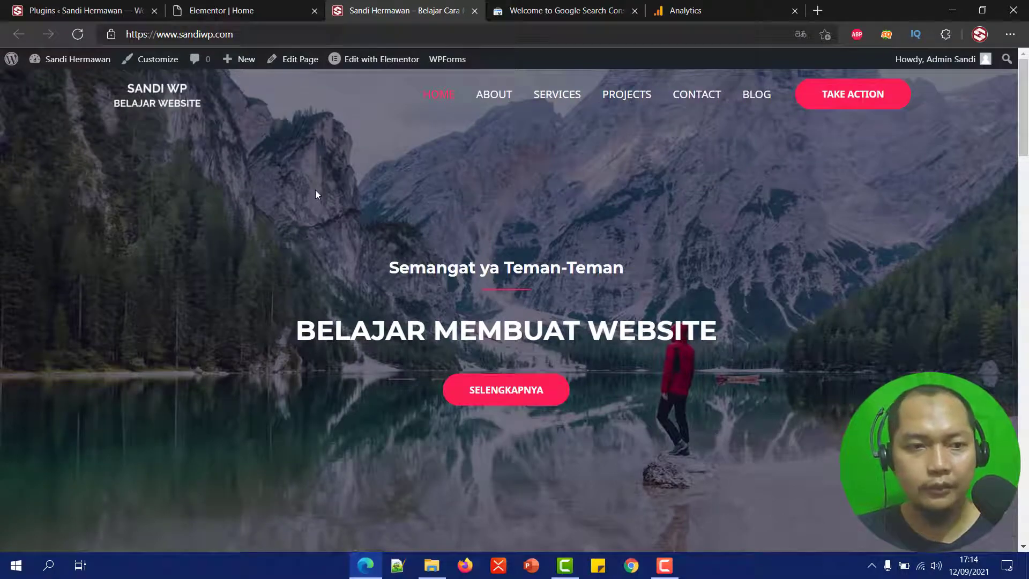
pyautogui.scroll(-15, 459, 241)
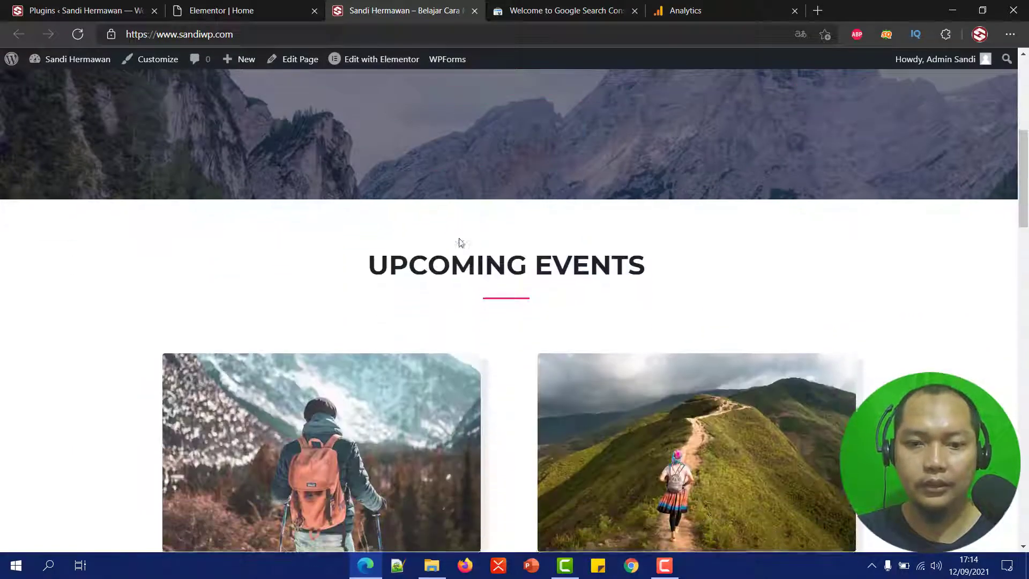
pyautogui.scroll(-15, 459, 242)
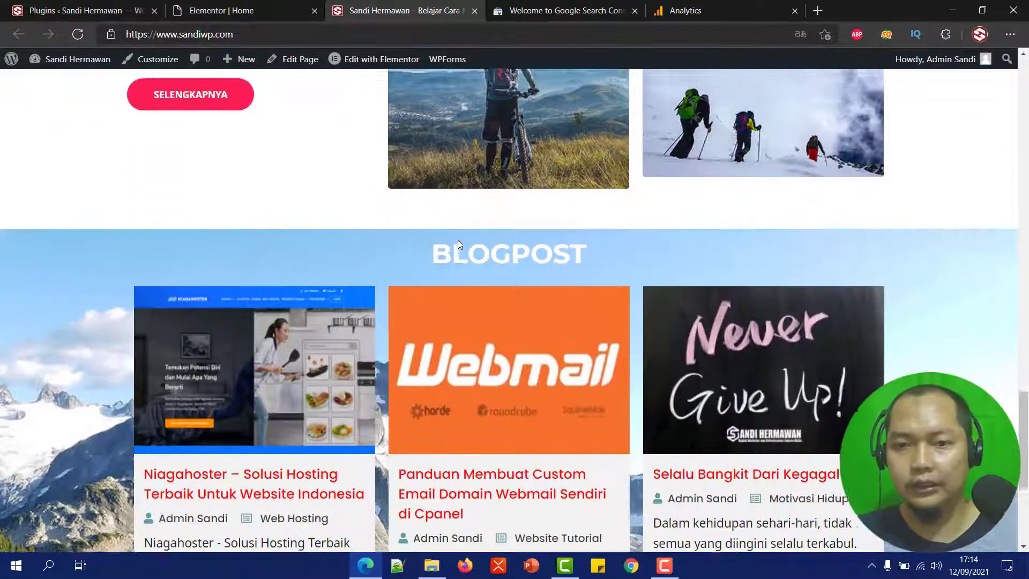
pyautogui.scroll(-4, 458, 242)
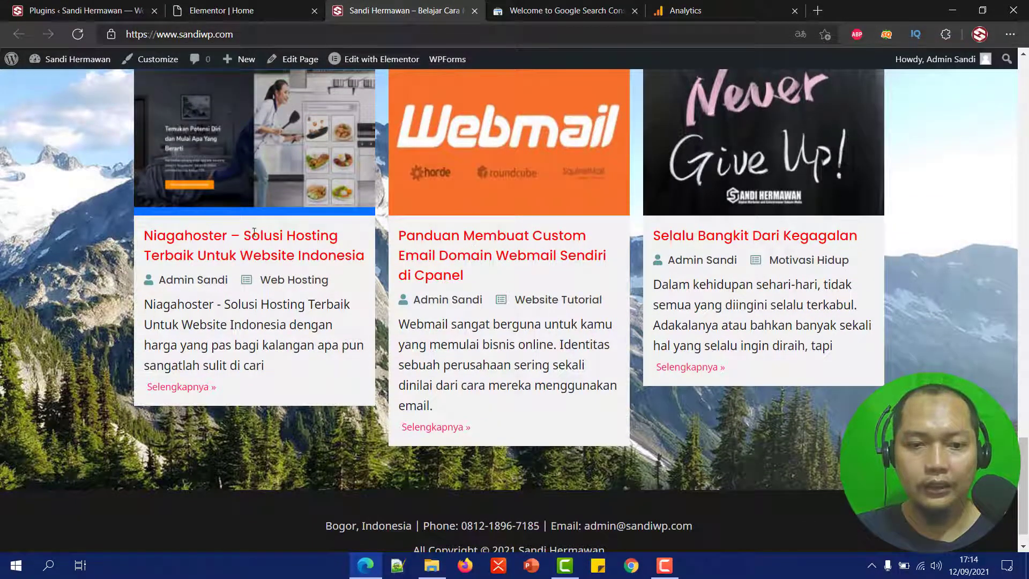
# Step: Open the Niagahoster post through its "Selengkapnya »" link and look through the article down to the comment form
pyautogui.click(184, 392)
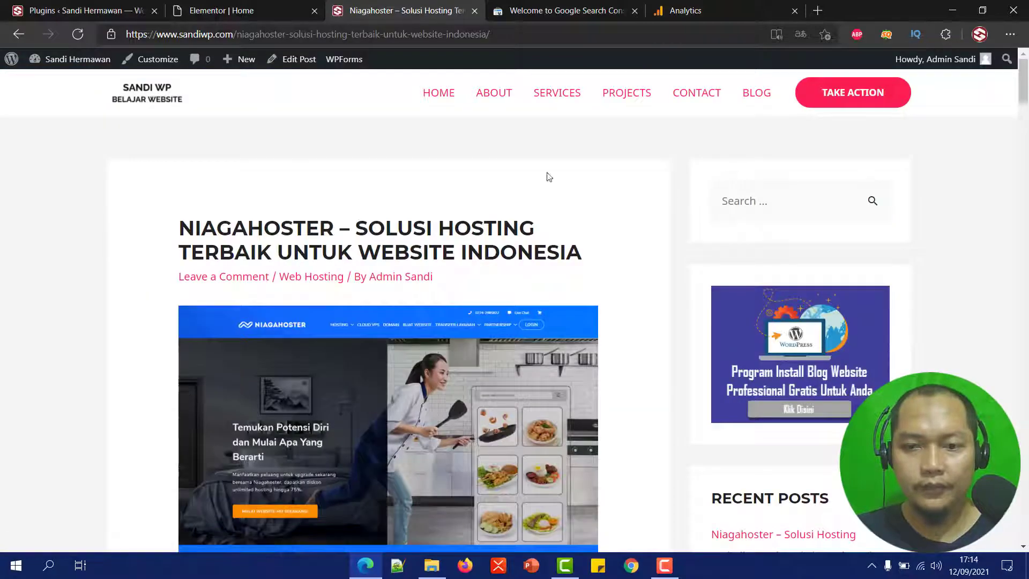
pyautogui.scroll(-20, 475, 313)
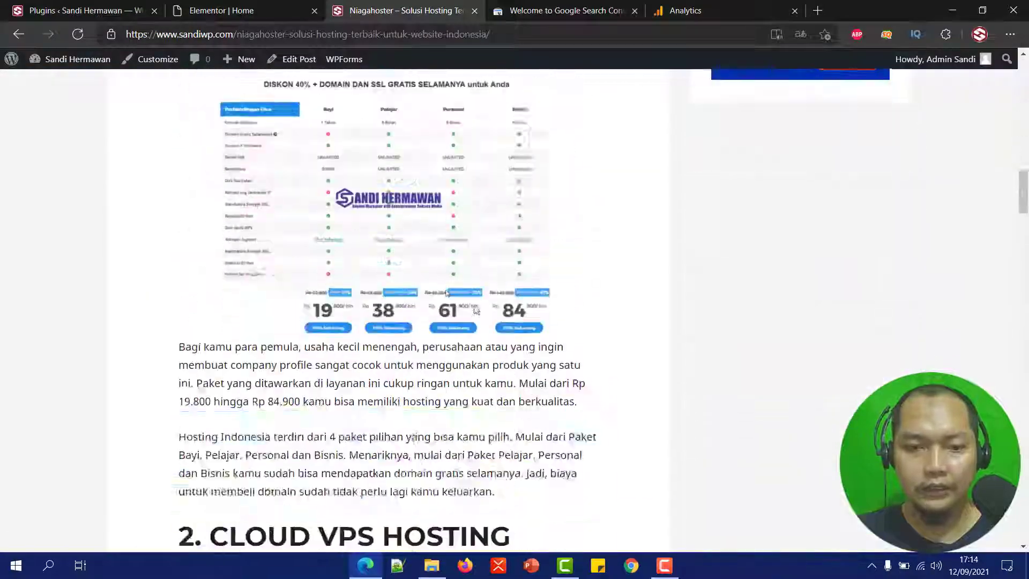
pyautogui.scroll(-20, 475, 309)
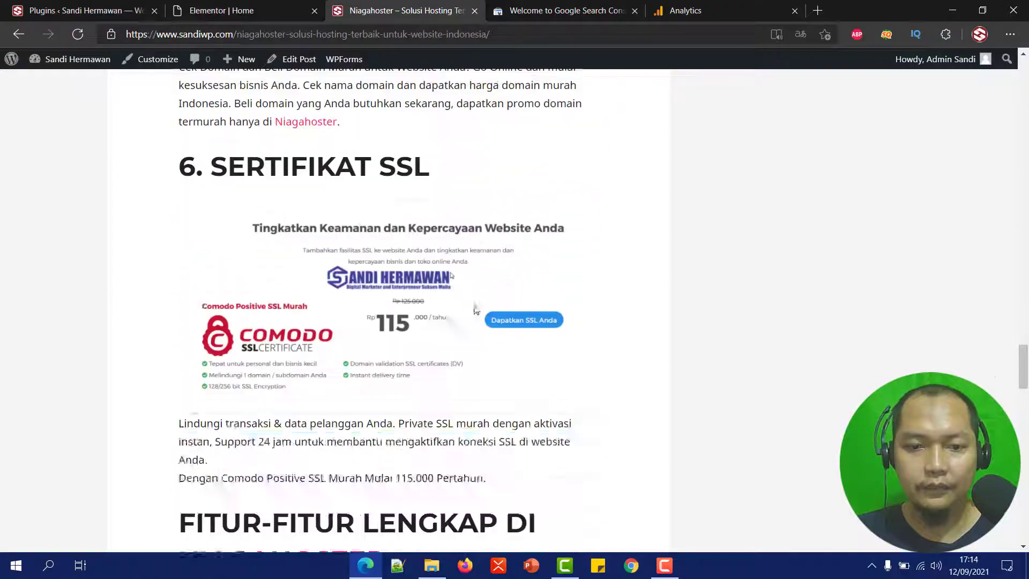
pyautogui.scroll(-20, 475, 310)
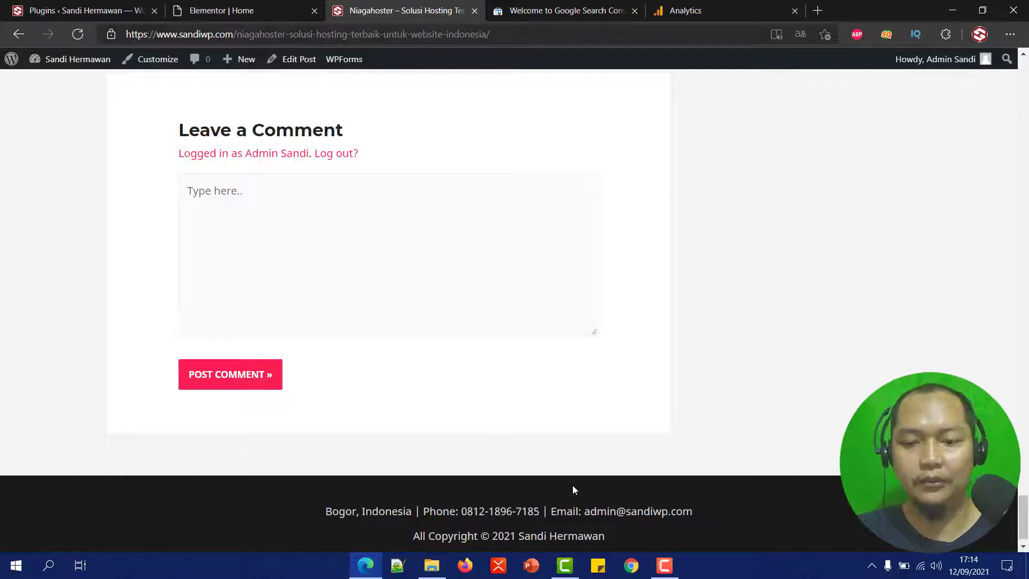
pyautogui.click(665, 565)
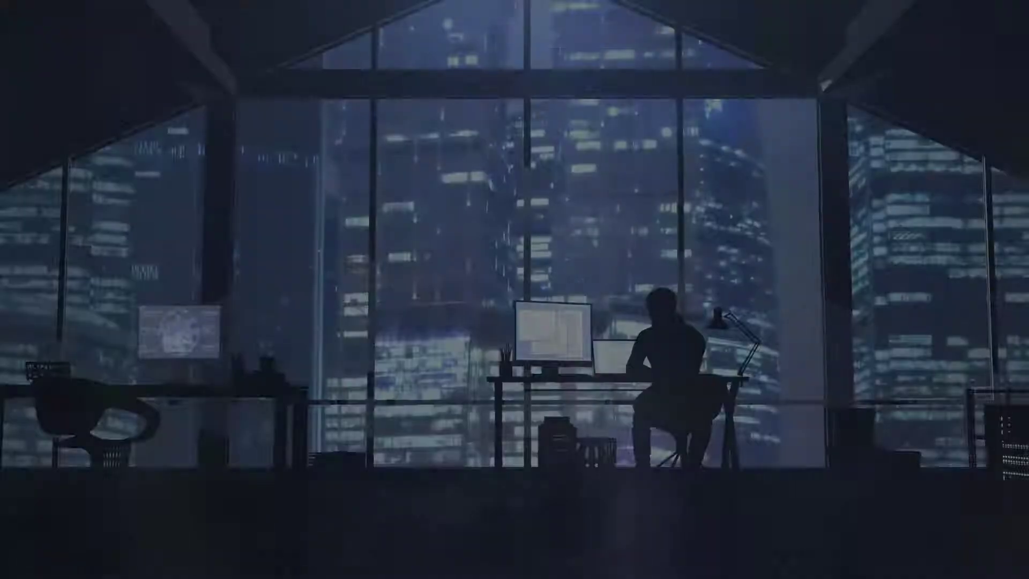